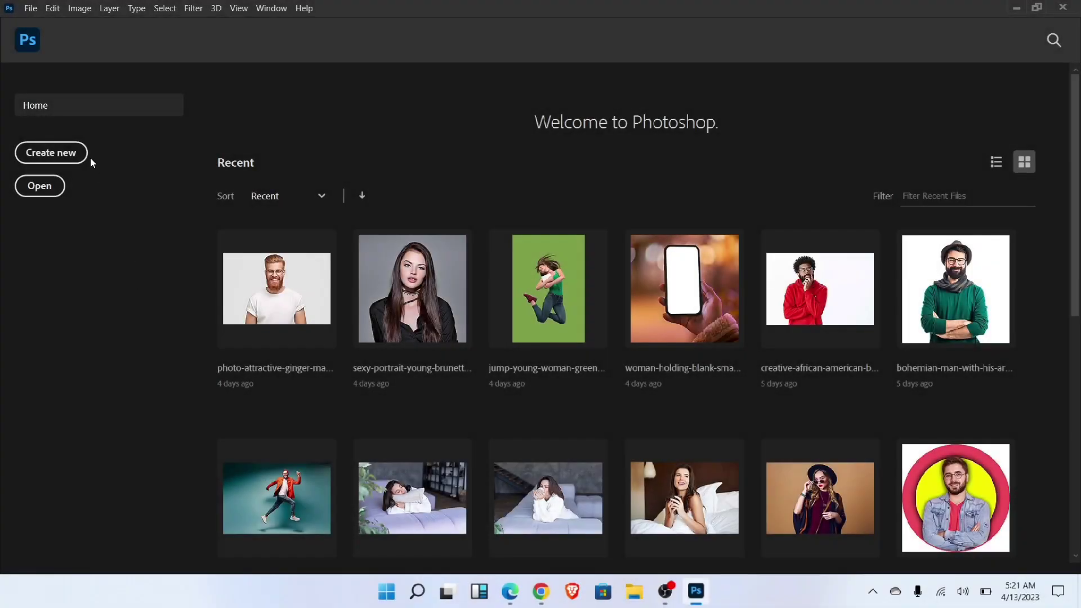
- Create a blank 1080 × 1080 px, 300 ppi document from the Home screen
left_click(66, 155)
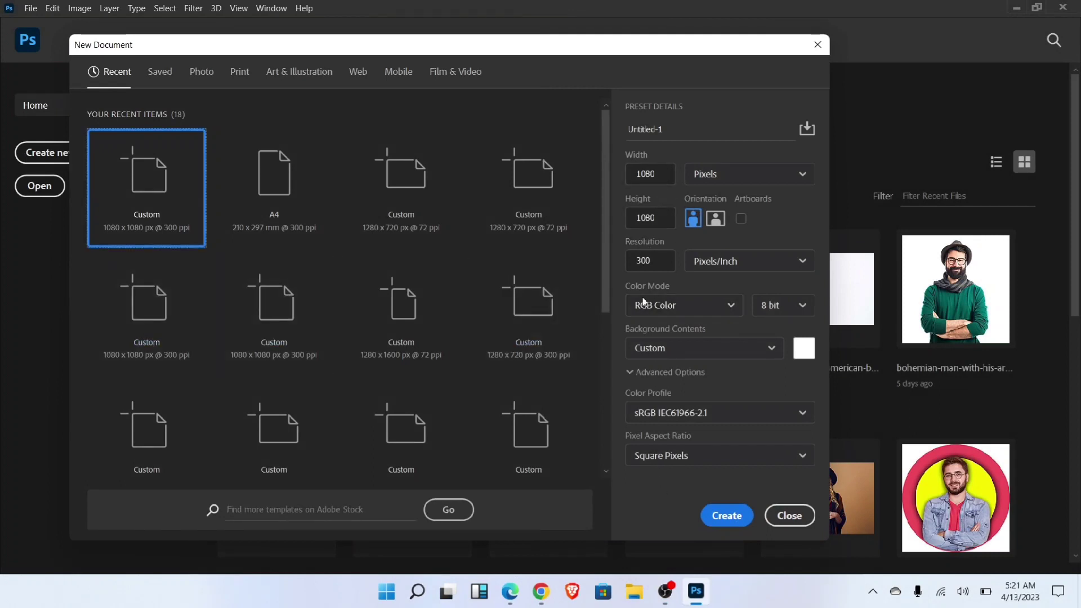
key("Tab")
key("Tab")
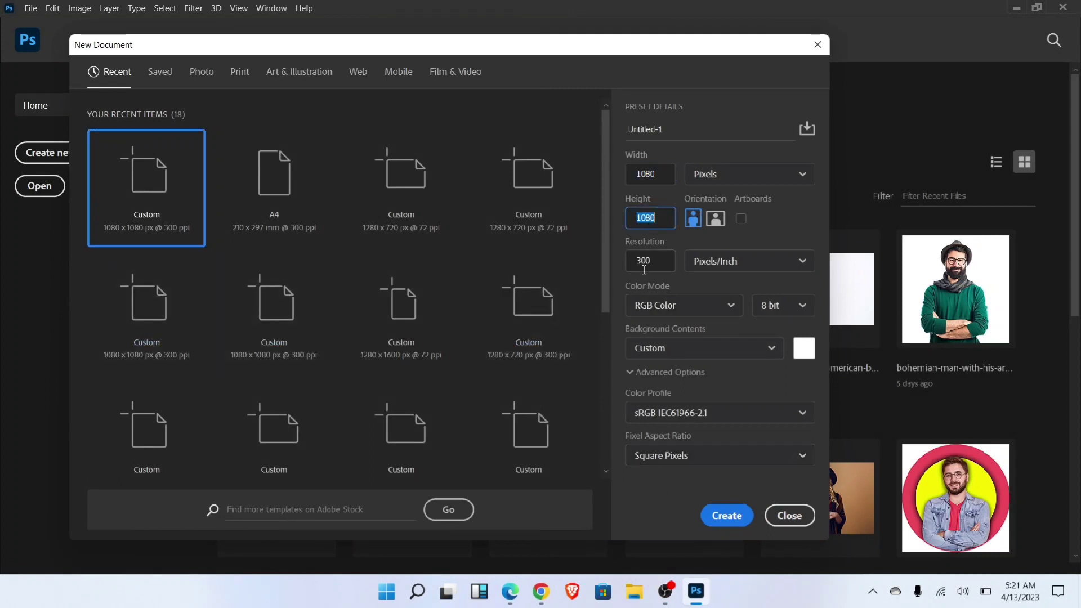
key("Tab")
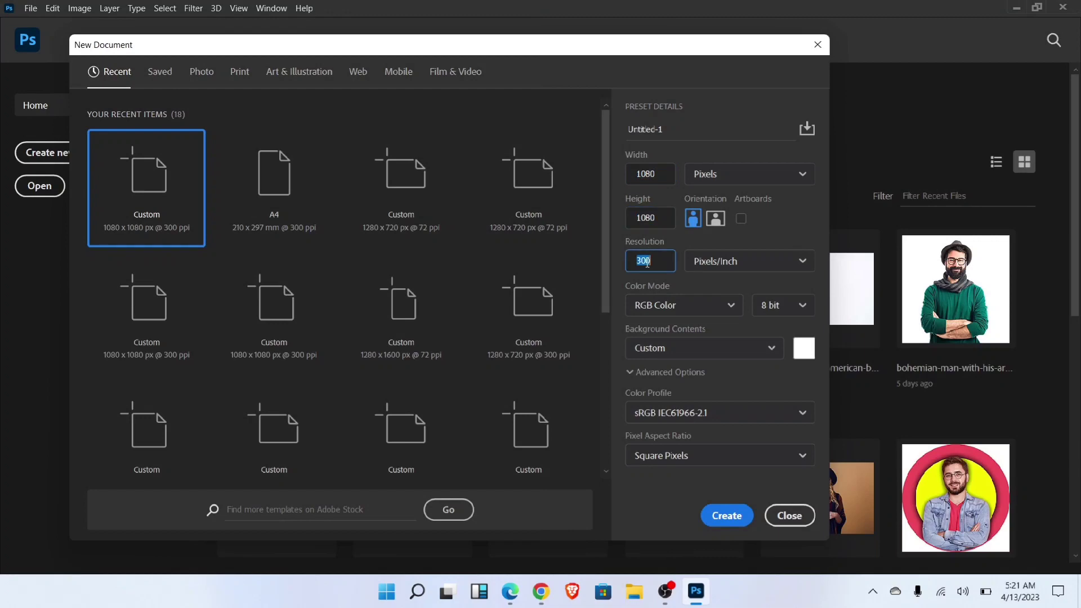
left_click(726, 516)
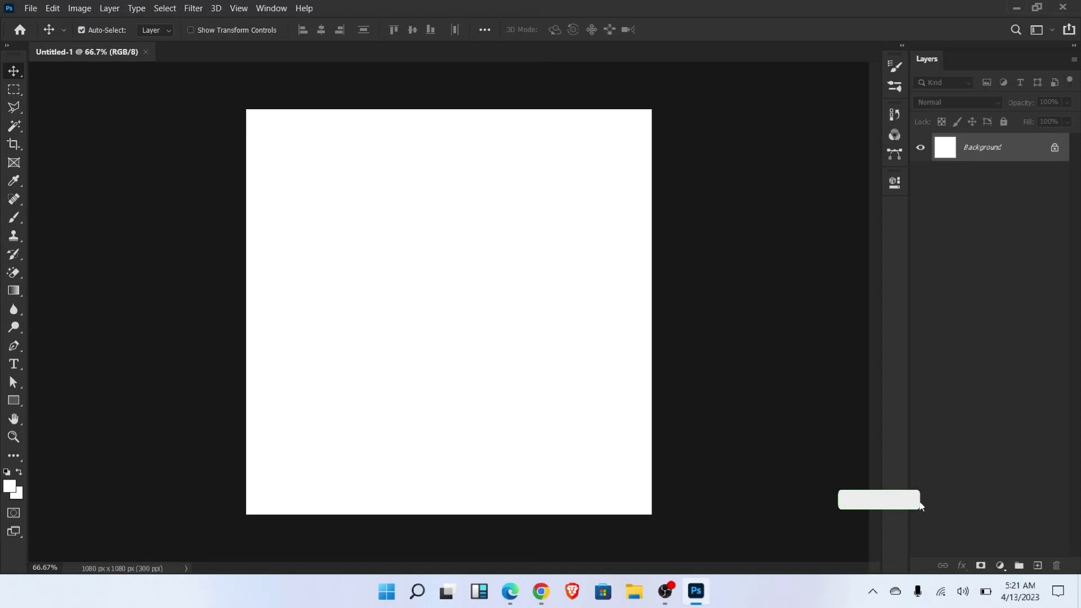
- Add a Solid Color fill layer in light grey #ebe7e7 above the white background
left_click(1000, 565)
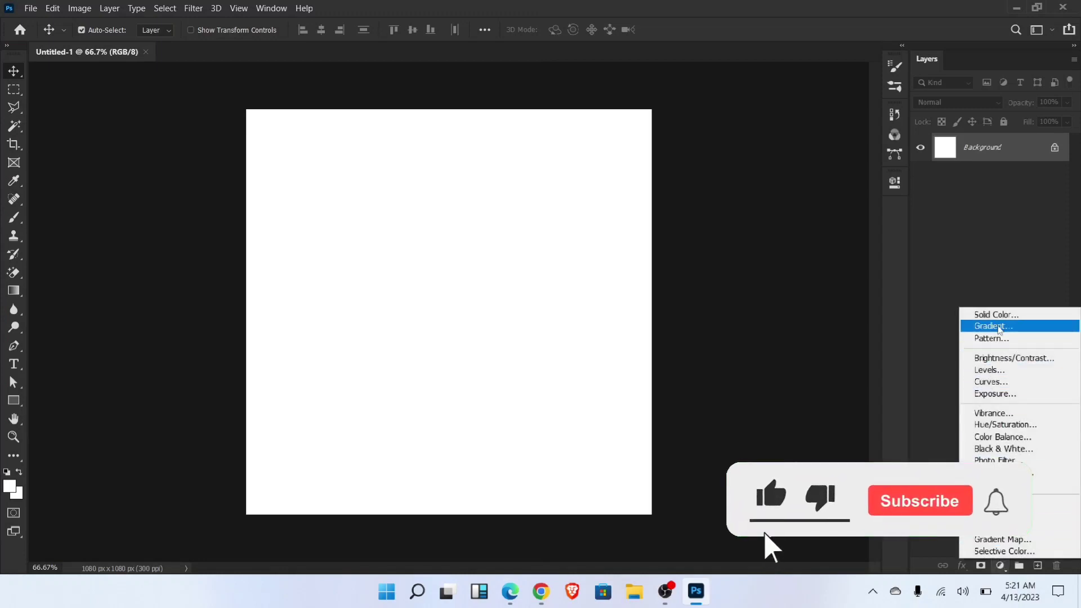
left_click(995, 314)
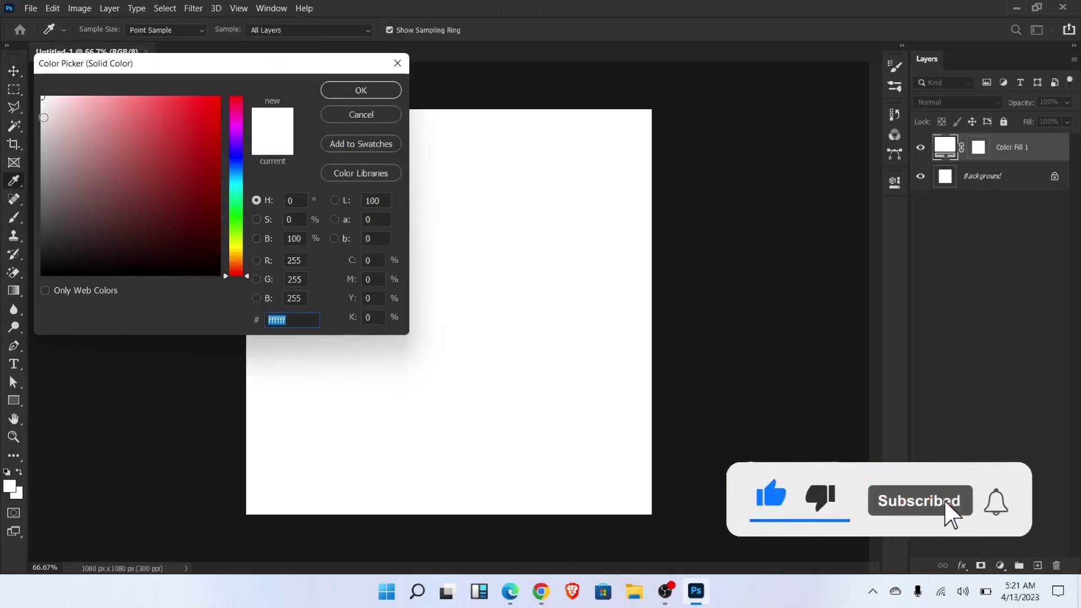
left_click(44, 111)
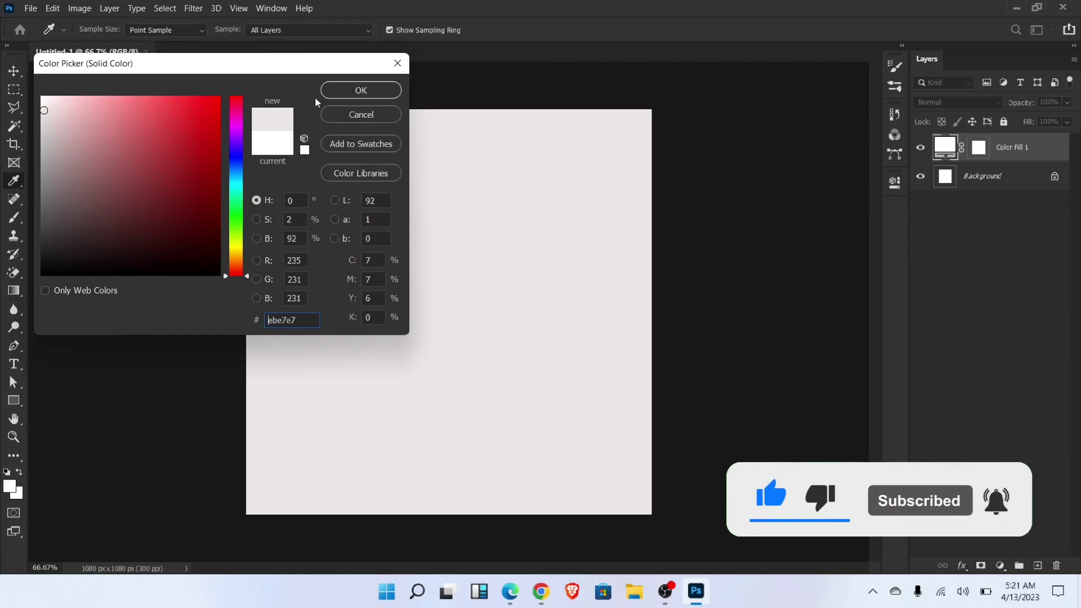
left_click(361, 90)
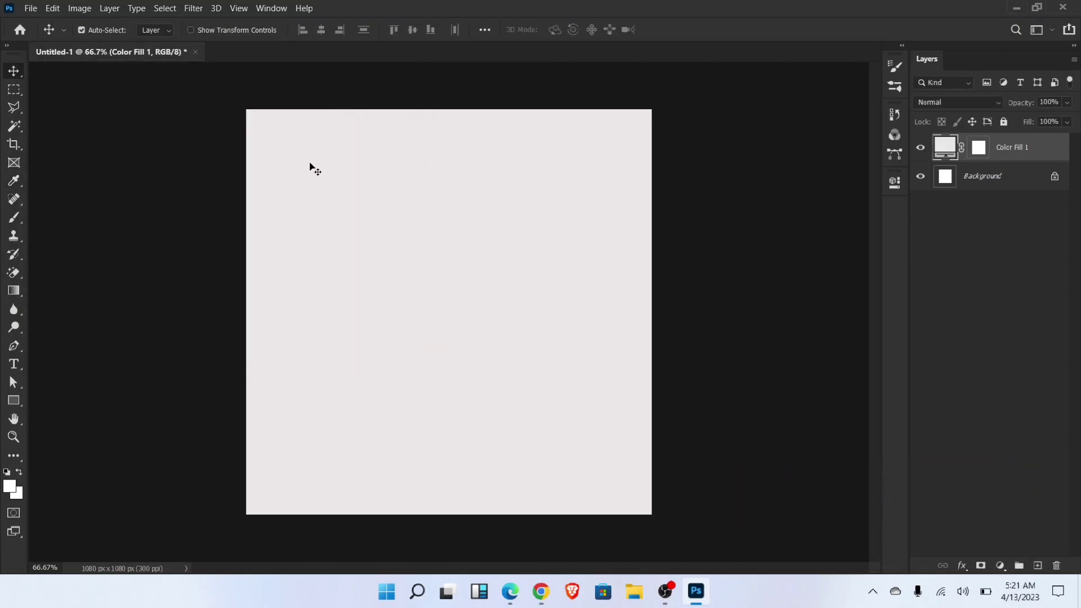
- Place the insta file from the Desktop with File > Place Embedded
left_click(31, 8)
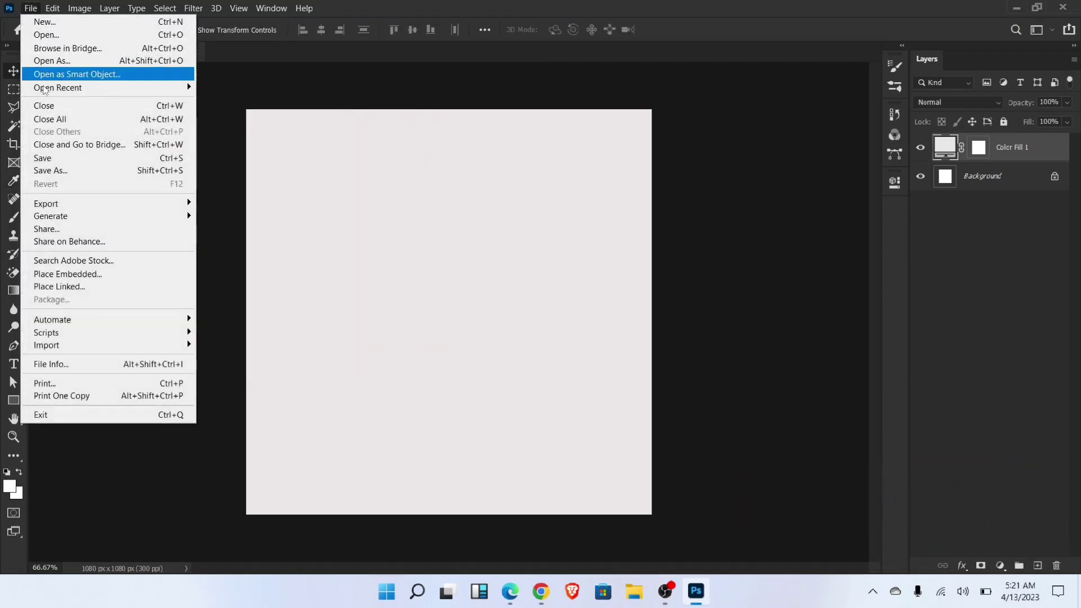
left_click(61, 275)
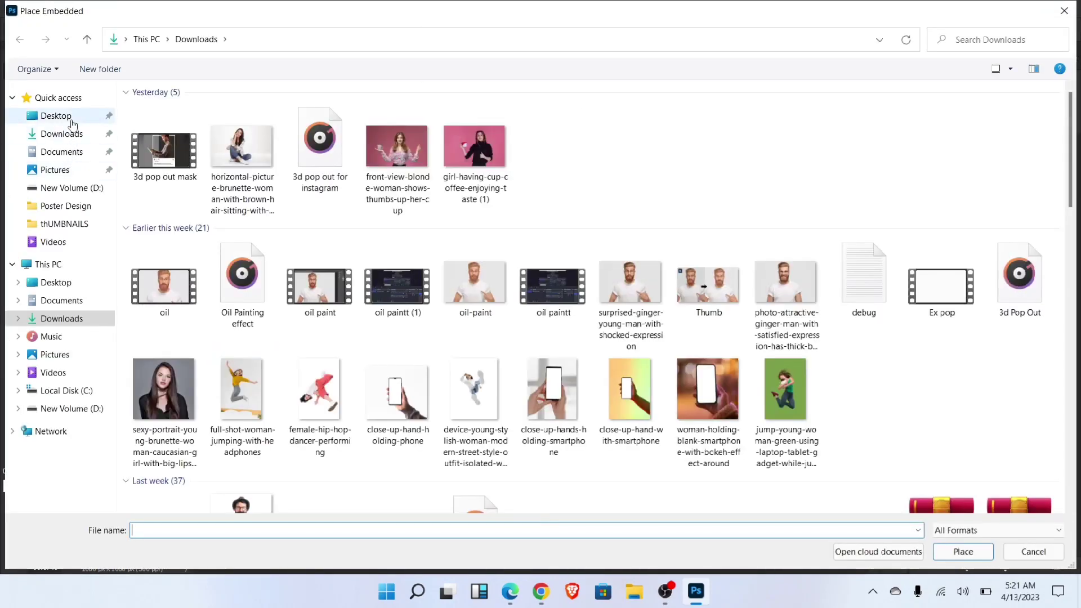
left_click(68, 116)
double_click(715, 126)
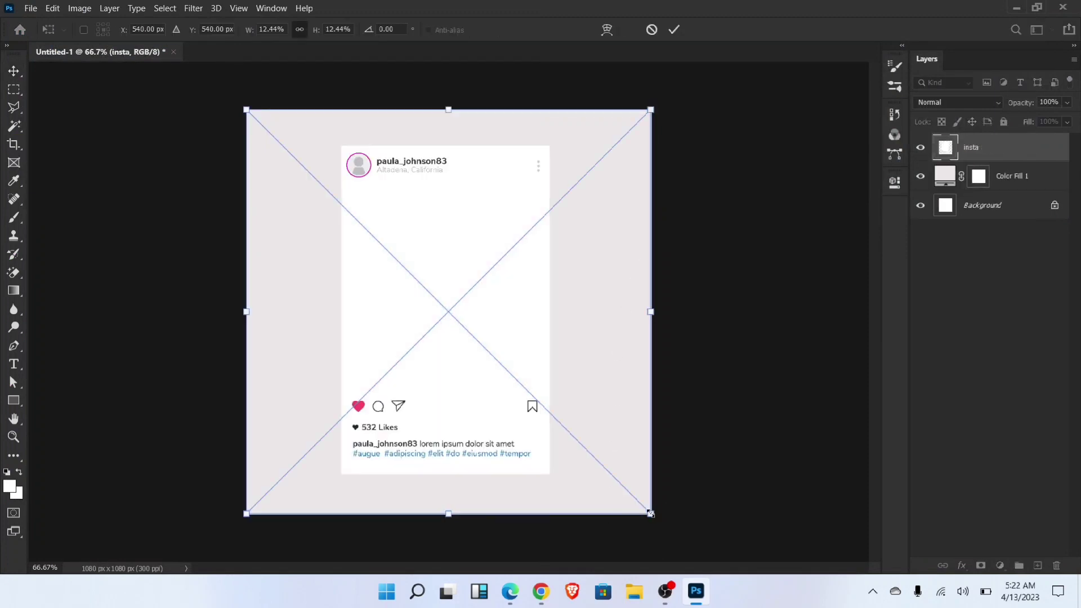
- Enlarge the placed insta template by its corners and commit the transform
left_click_drag(651, 514, 670, 532)
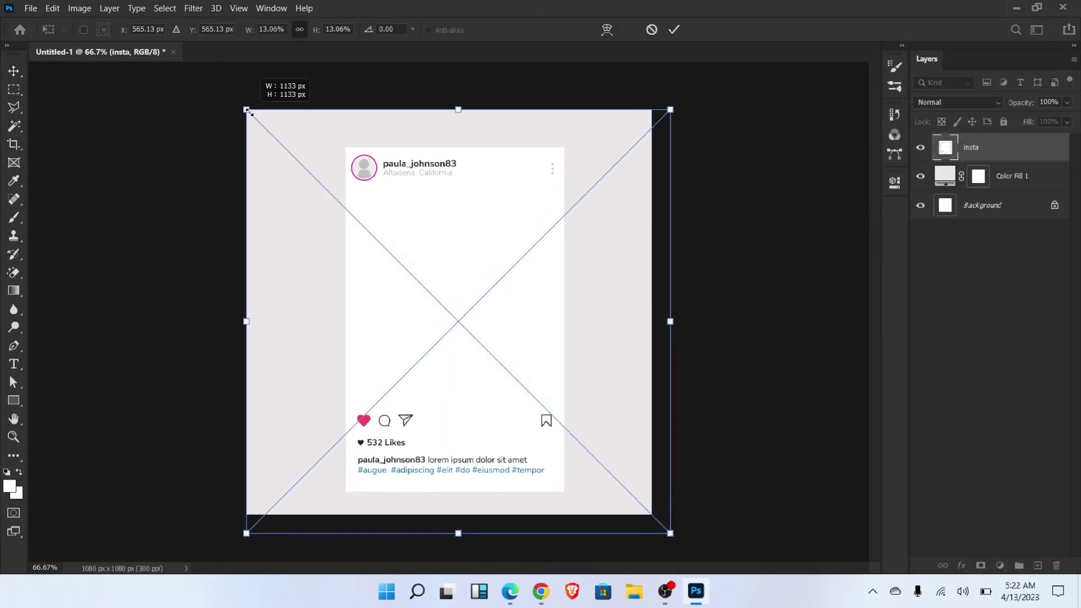
left_click_drag(248, 111, 223, 86)
left_click(674, 30)
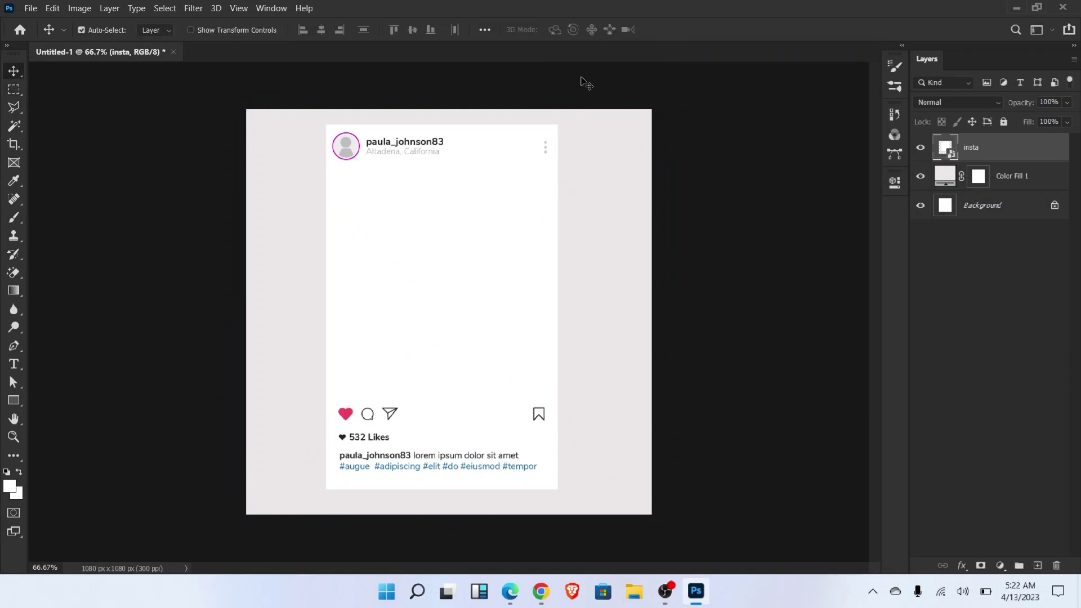
- Align the insta template to the canvas, centring it horizontally and vertically
left_click(485, 30)
left_click(516, 157)
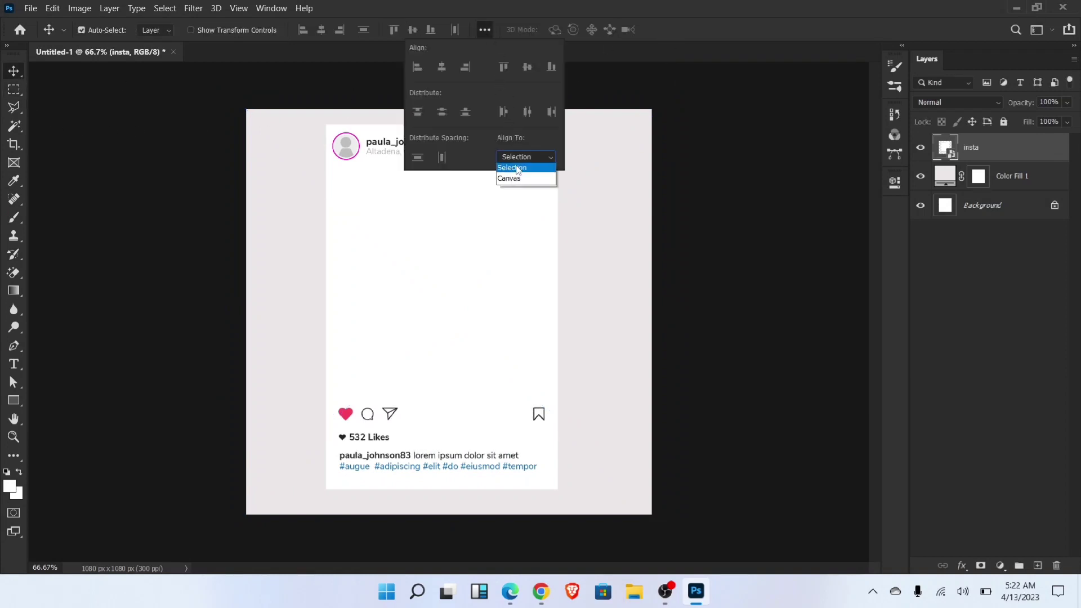
left_click(512, 178)
left_click(442, 68)
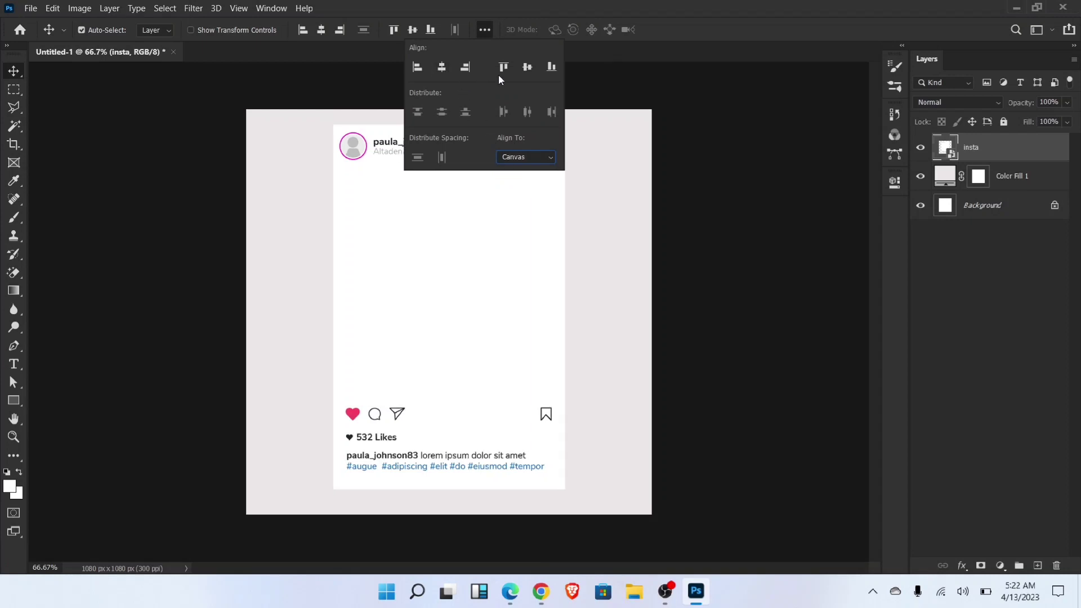
left_click(527, 67)
left_click(639, 272)
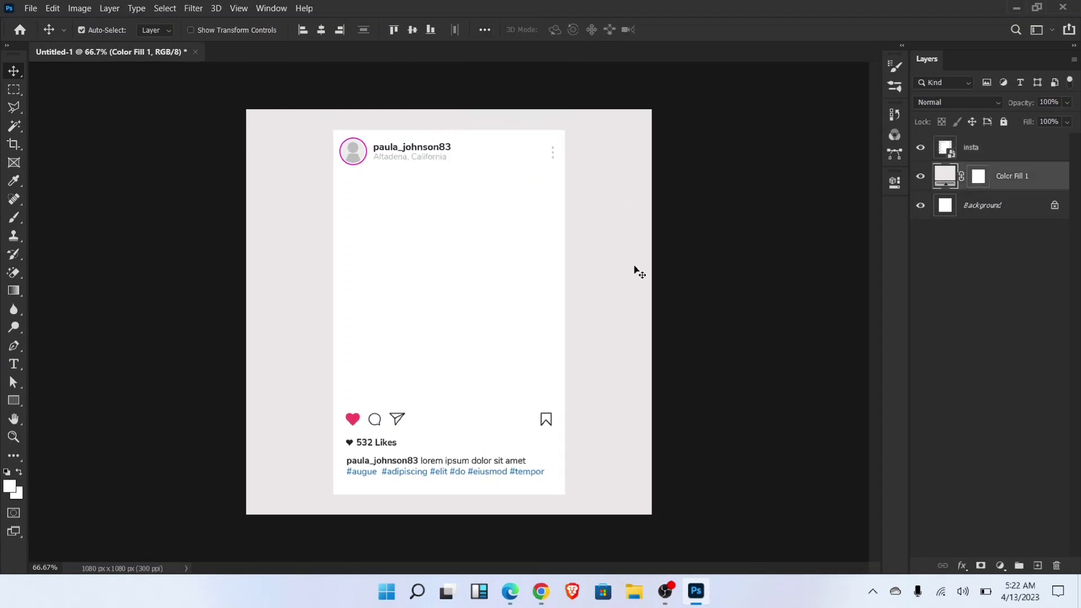
- Delete the profile header strip from the insta layer using a rectangular selection
left_click(991, 148)
left_click(14, 89)
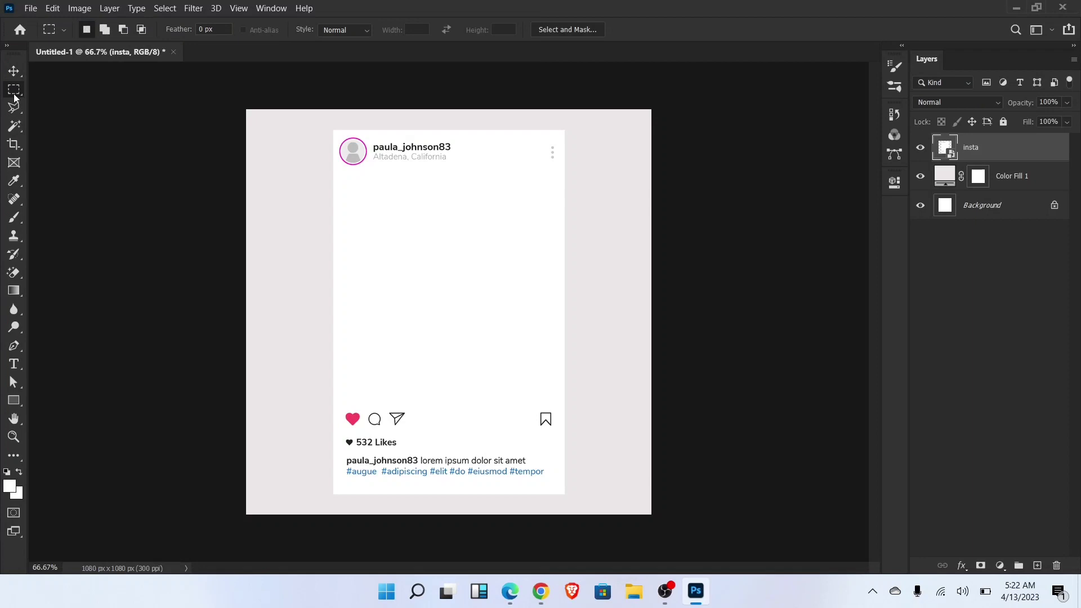
left_click(55, 90)
left_click_drag(313, 124, 574, 174)
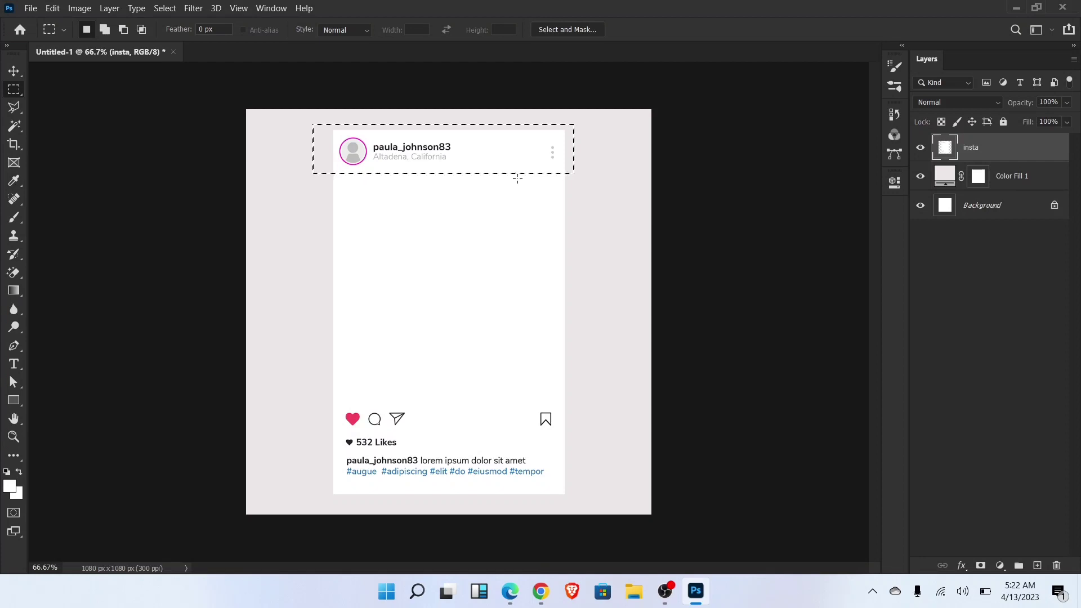
key("Delete")
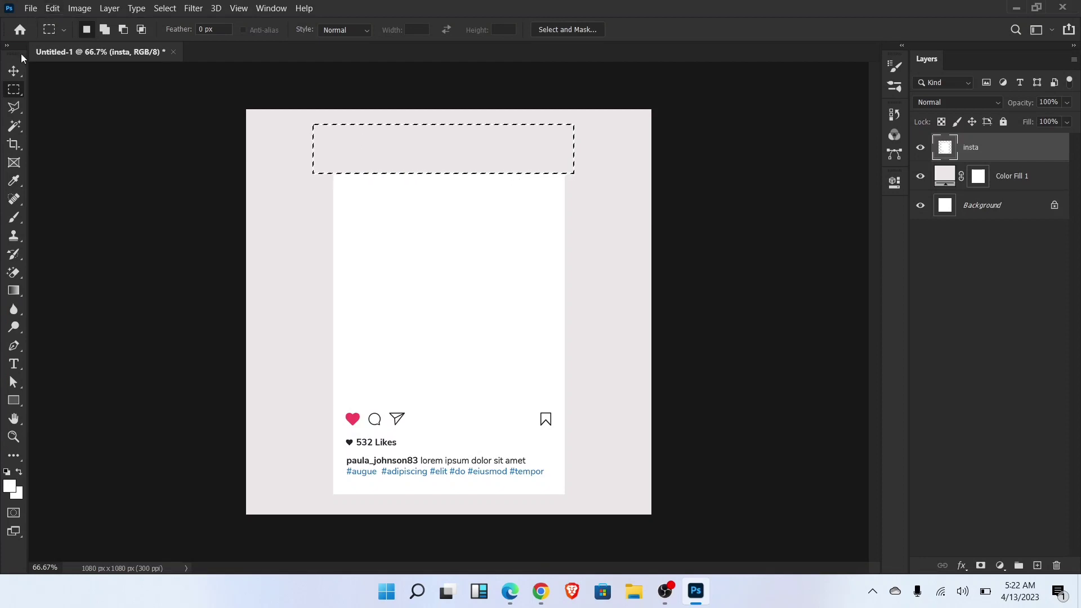
- Deselect and re-centre the trimmed post vertically on the canvas
key("ctrl+d")
left_click(14, 71)
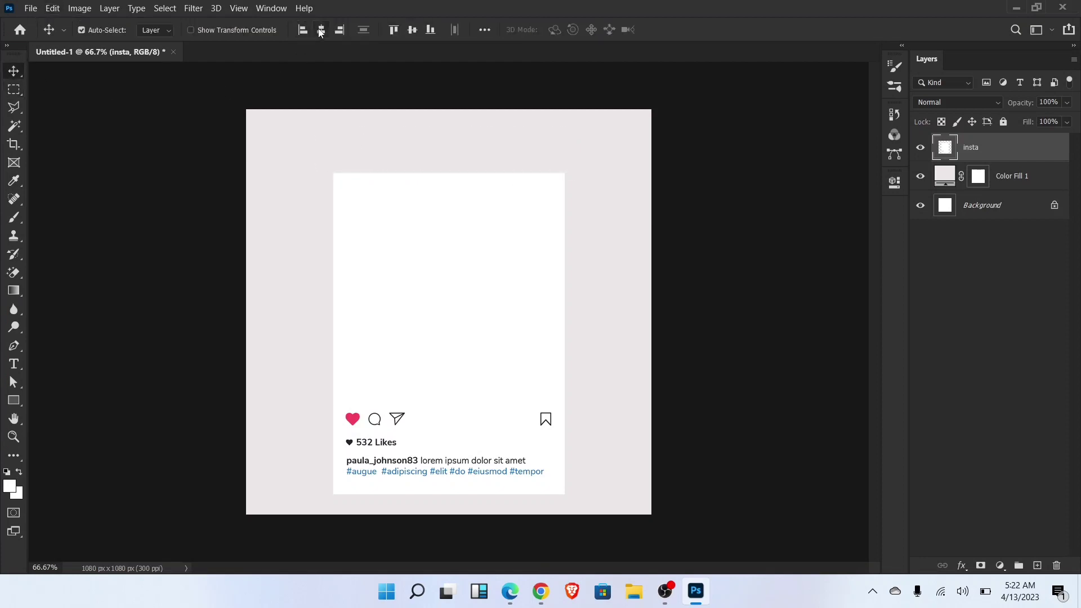
left_click(412, 31)
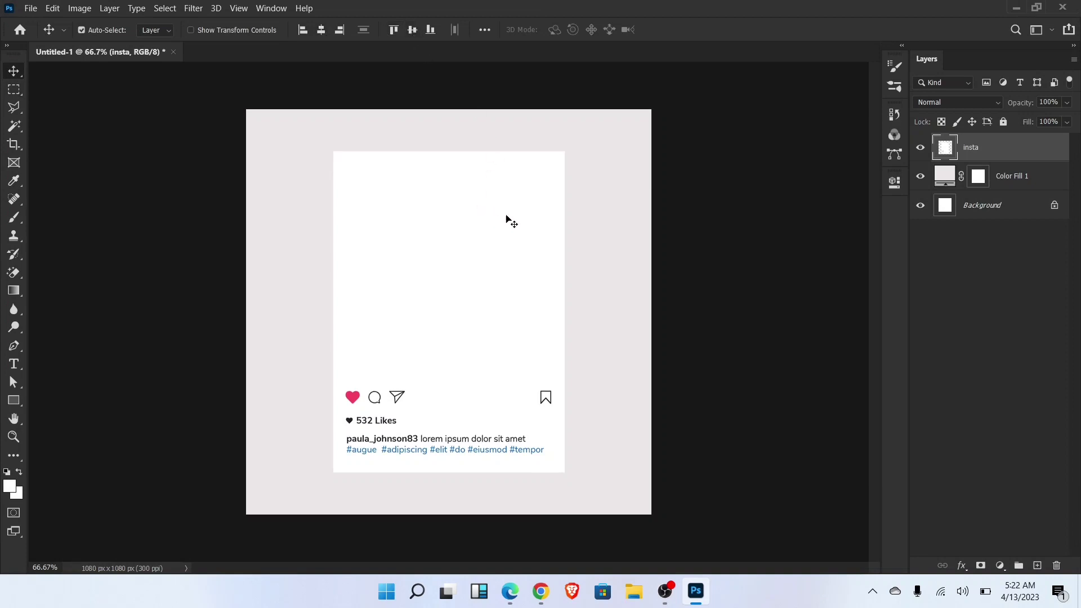
- Give insta a Multiply drop shadow: 58% opacity, 19 px distance, 13% spread, 49 px size
right_click(1027, 152)
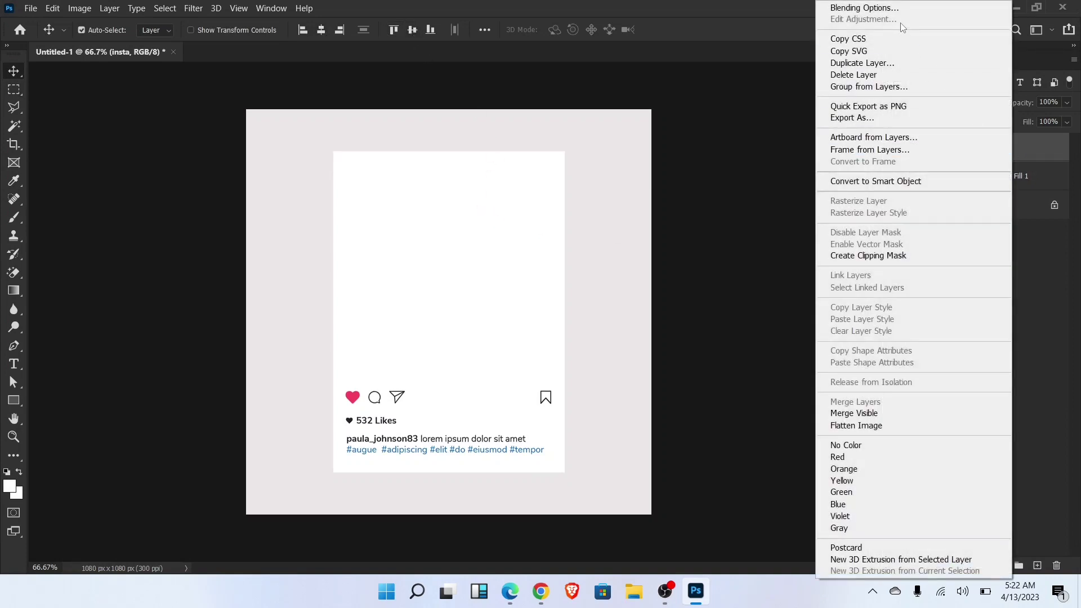
left_click(898, 10)
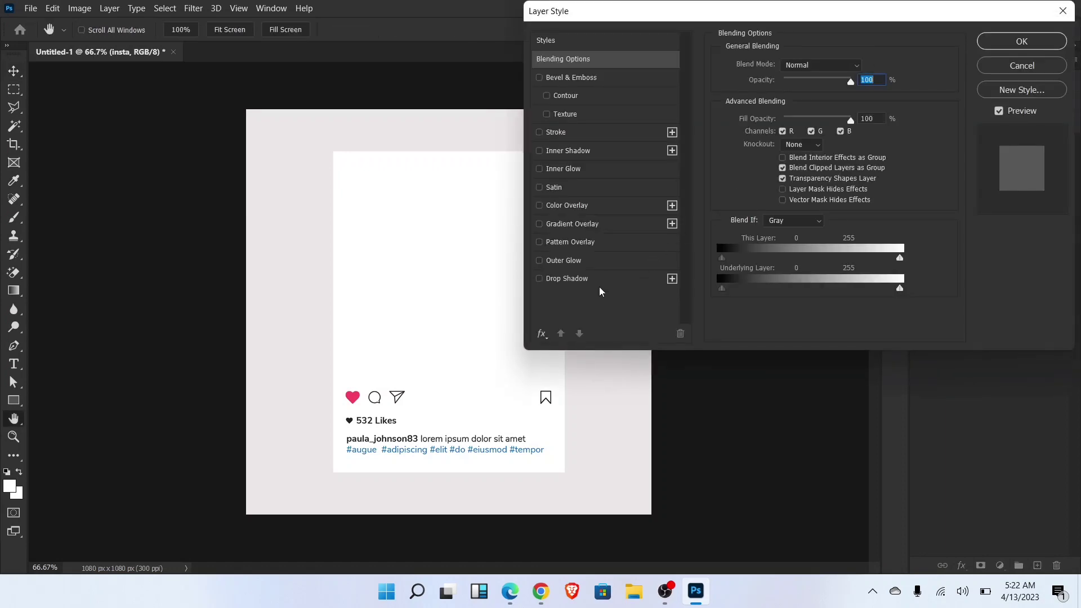
left_click(600, 286)
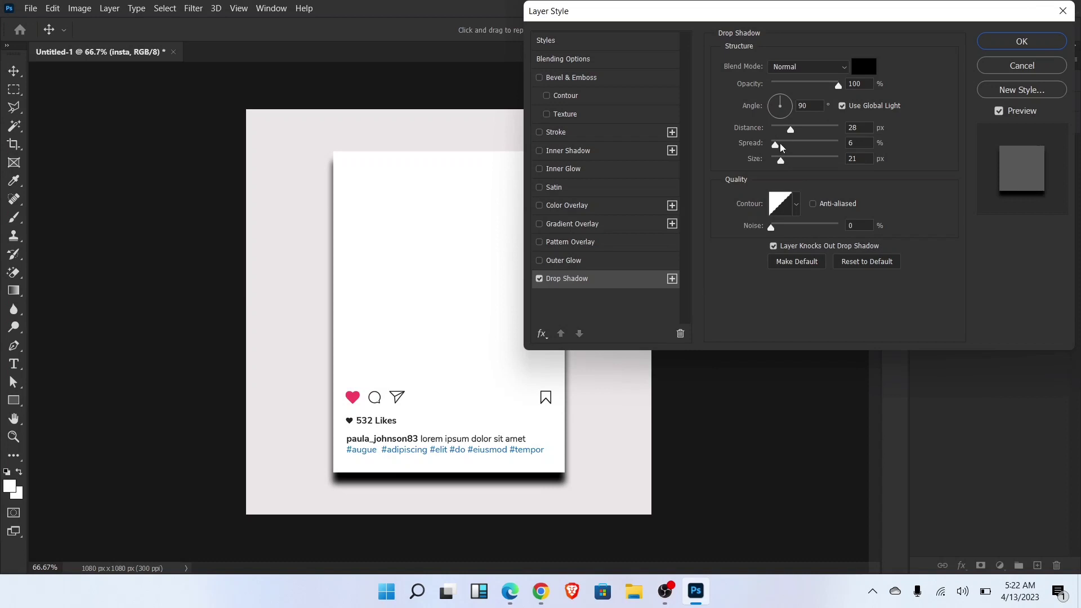
left_click(780, 145)
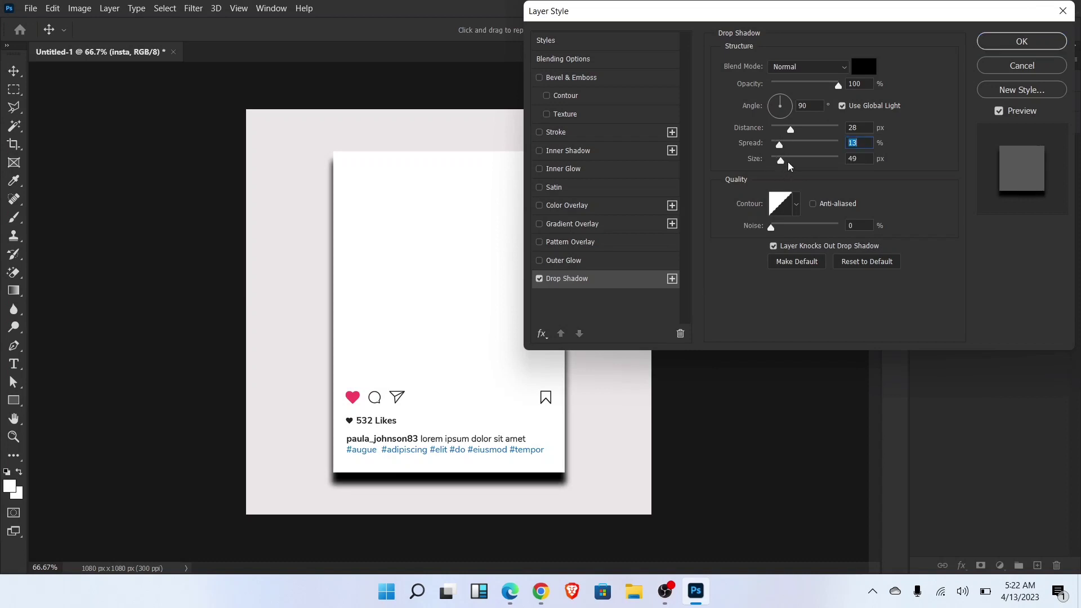
left_click(788, 161)
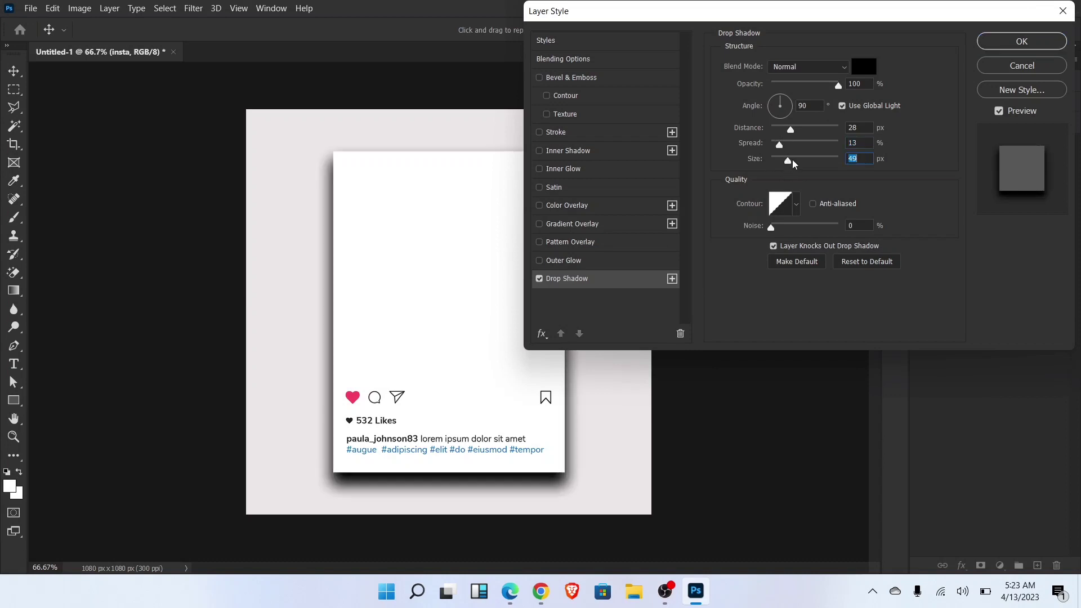
left_click(813, 70)
left_click(794, 121)
left_click(802, 85)
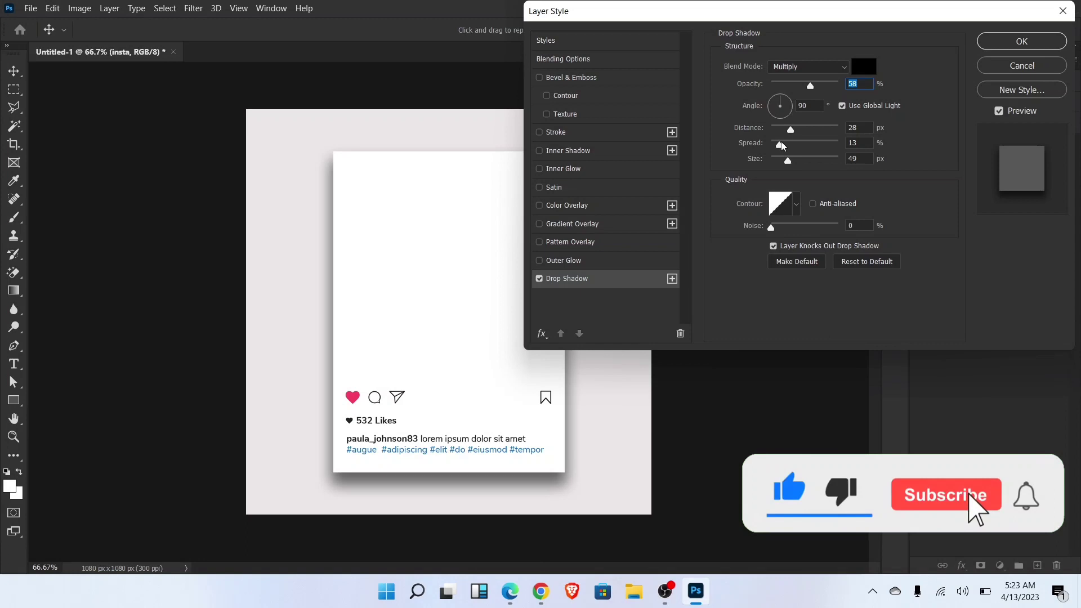
left_click_drag(791, 130, 786, 131)
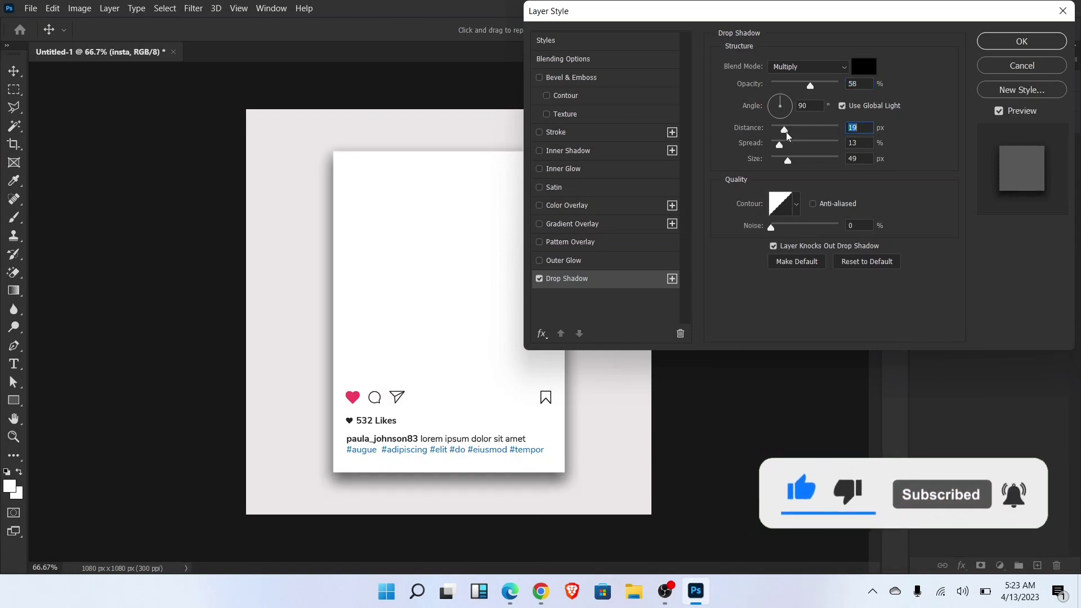
left_click(994, 43)
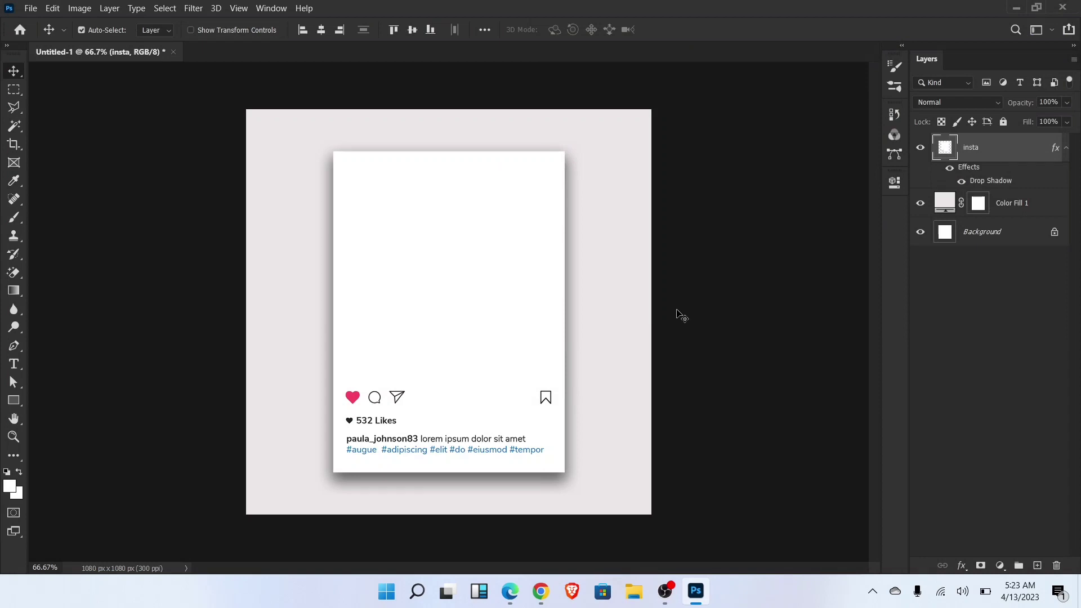
- Draw a 100 × 100 px rectangle filled with red
left_click(16, 401)
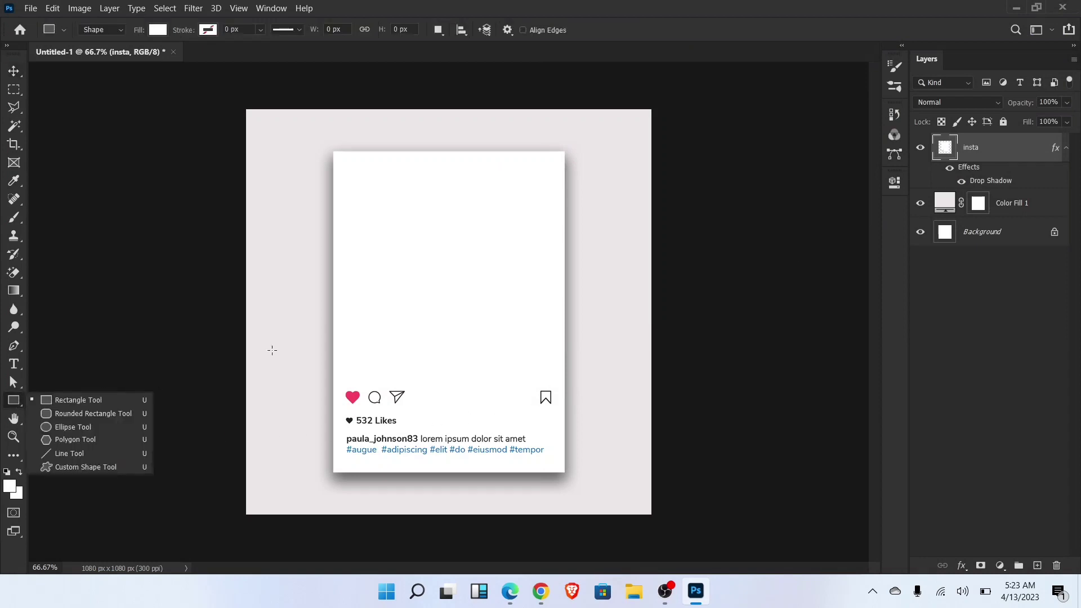
left_click(113, 402)
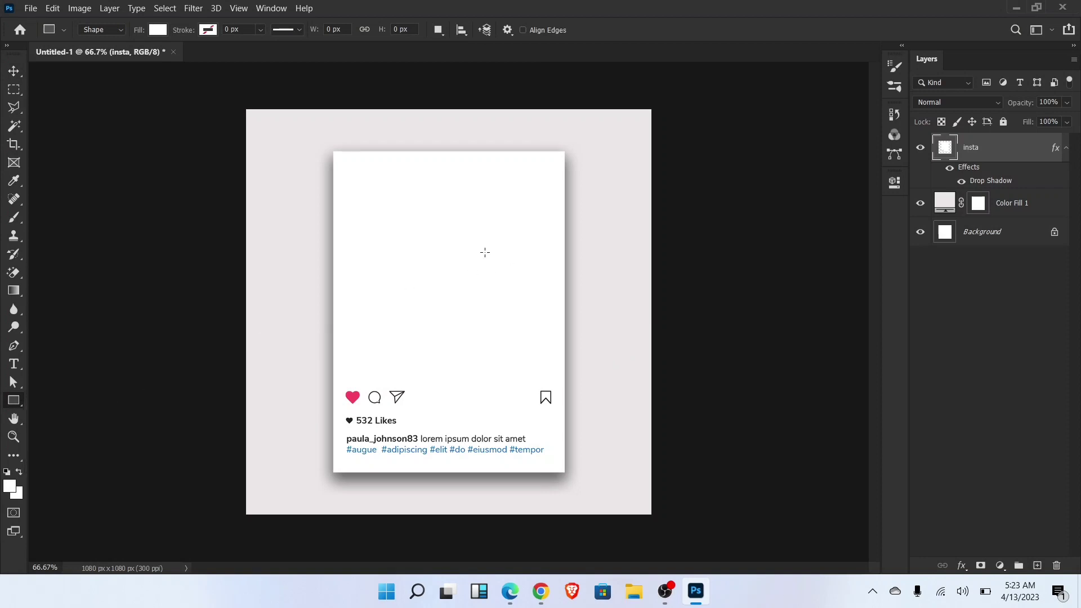
left_click(485, 252)
left_click(513, 226)
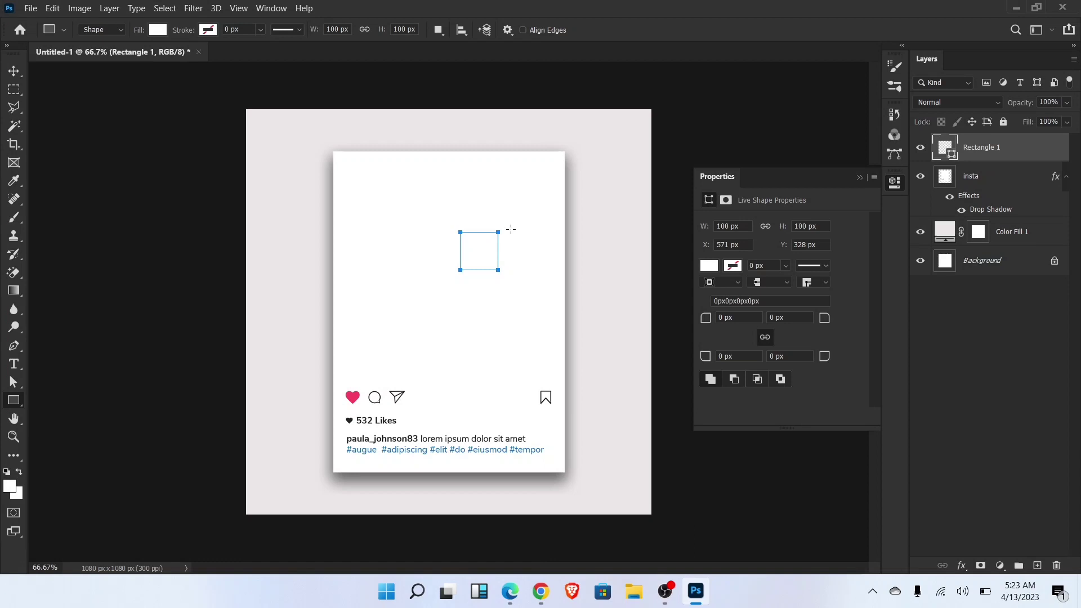
left_click(709, 266)
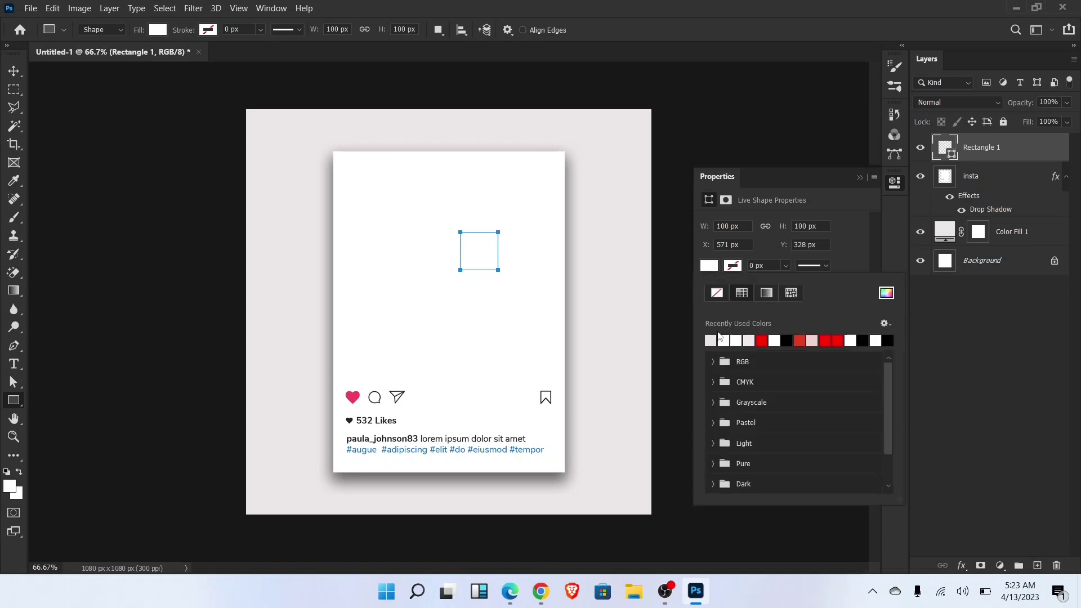
left_click(763, 339)
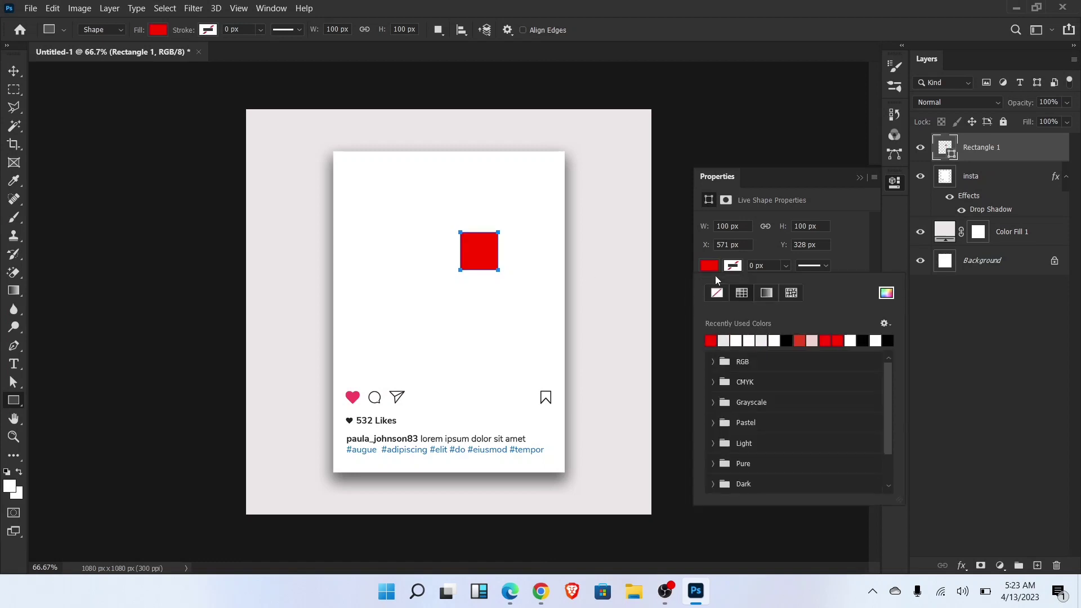
left_click(710, 261)
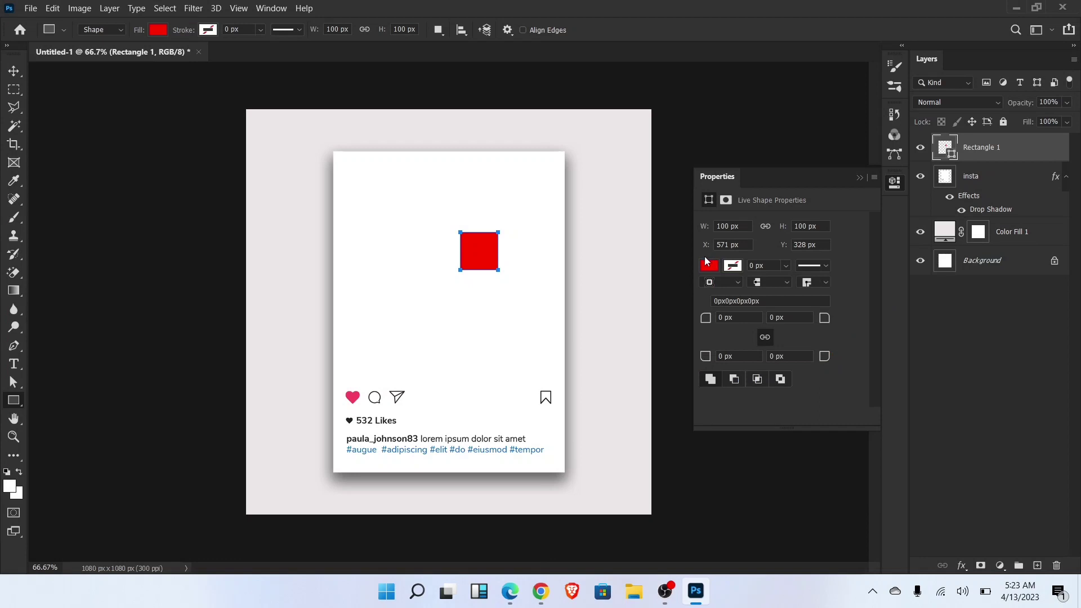
- Free Transform the red rectangle to fill the post's photo area, about 580 × 587.5 px
key("ctrl+t")
left_click_drag(459, 230, 340, 158)
left_click_drag(499, 272, 558, 375)
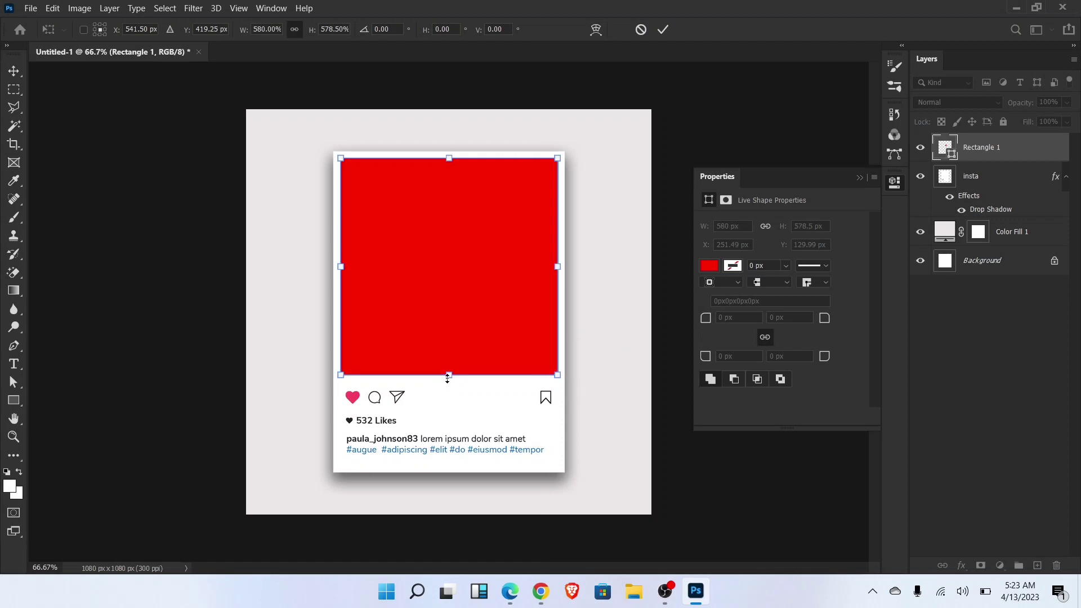
left_click_drag(447, 376, 449, 379)
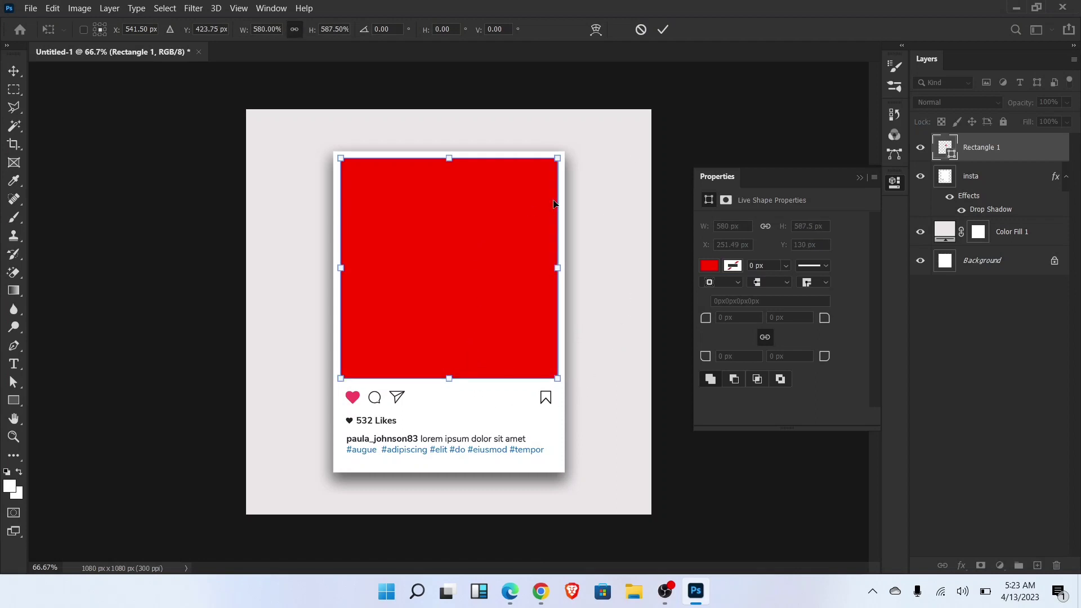
left_click(663, 30)
- Centre the red rectangle horizontally in the frame
left_click(860, 176)
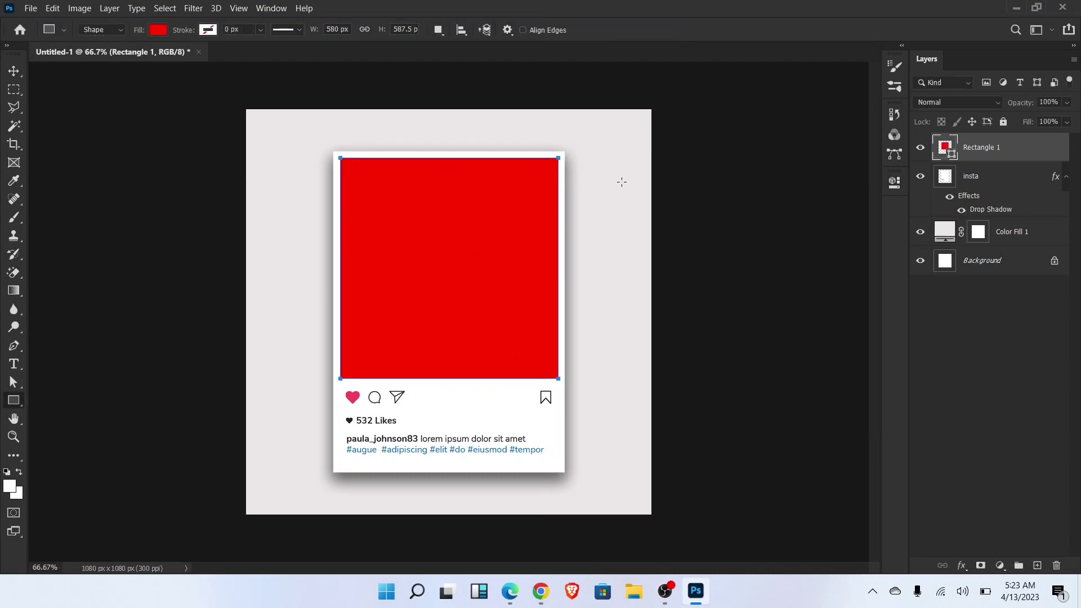
left_click(14, 71)
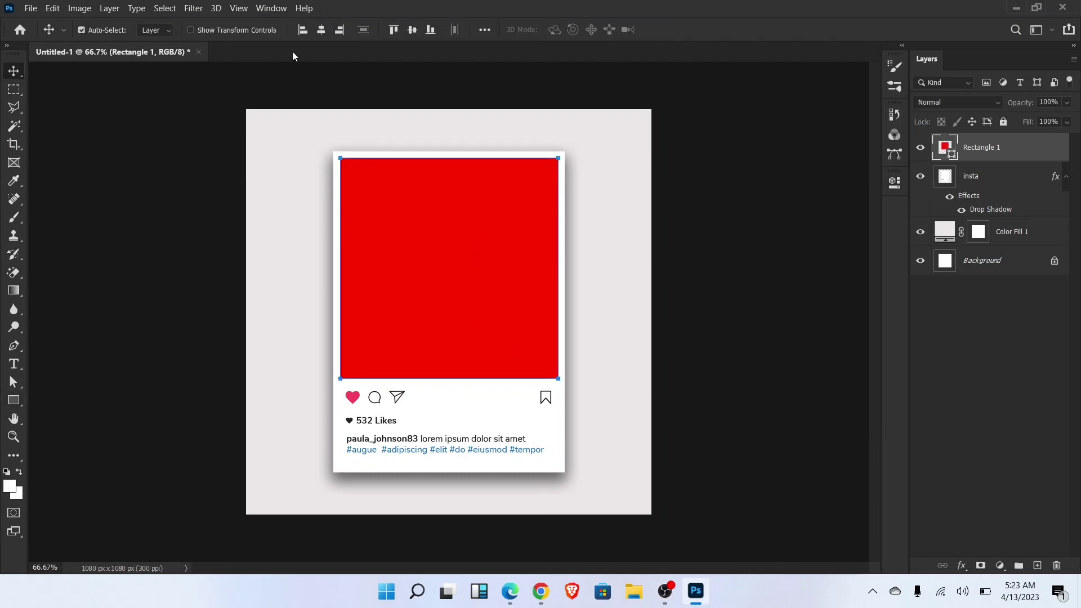
left_click(322, 33)
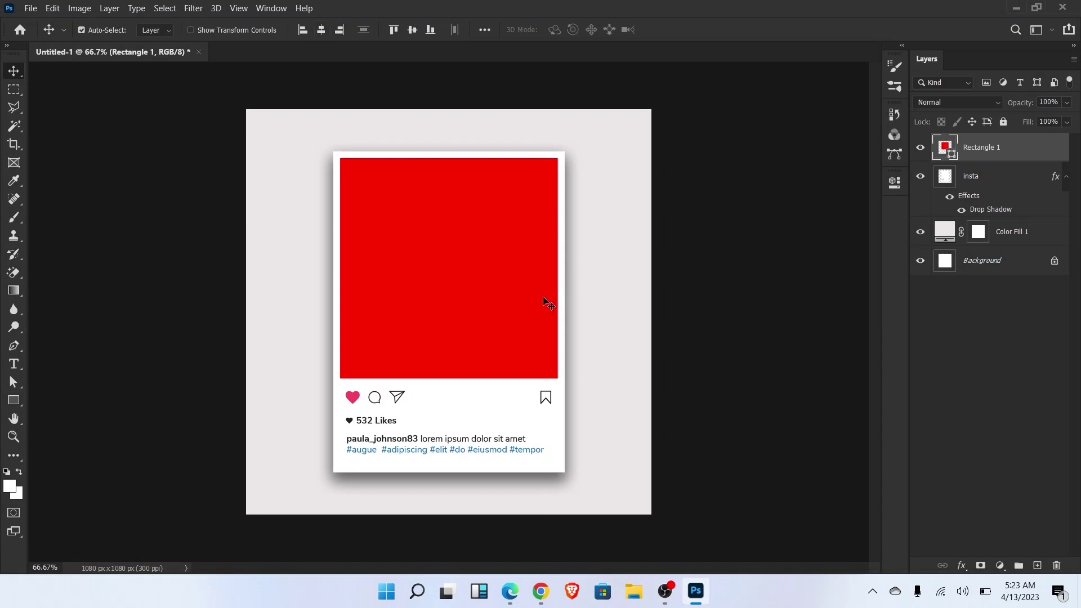
left_click(28, 9)
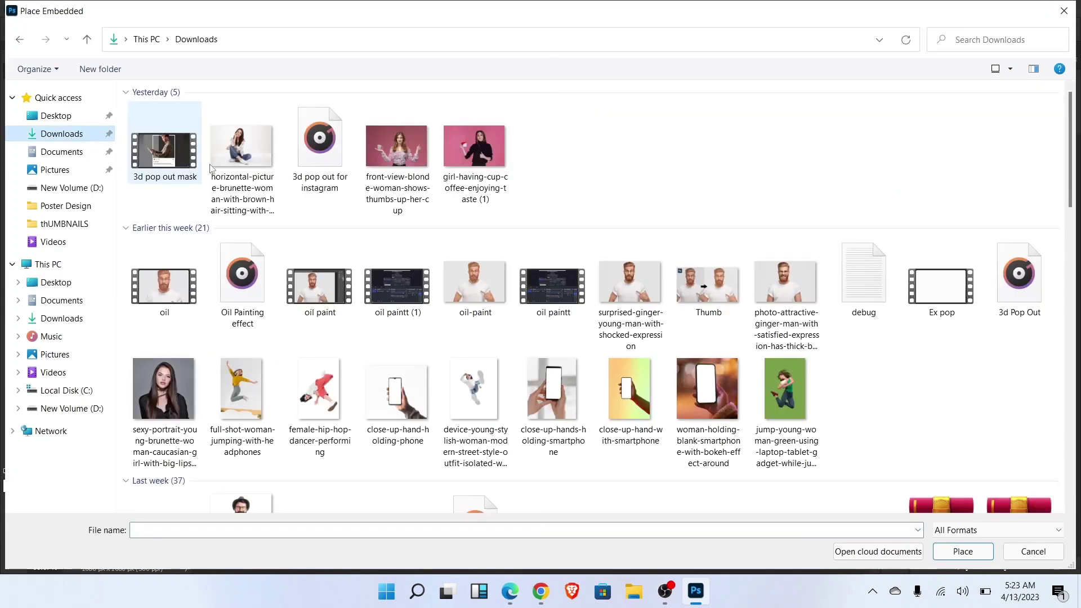
- Place the seated woman photo from Downloads and fit it over the red rectangle, using 65% opacity as a guide
left_click(241, 148)
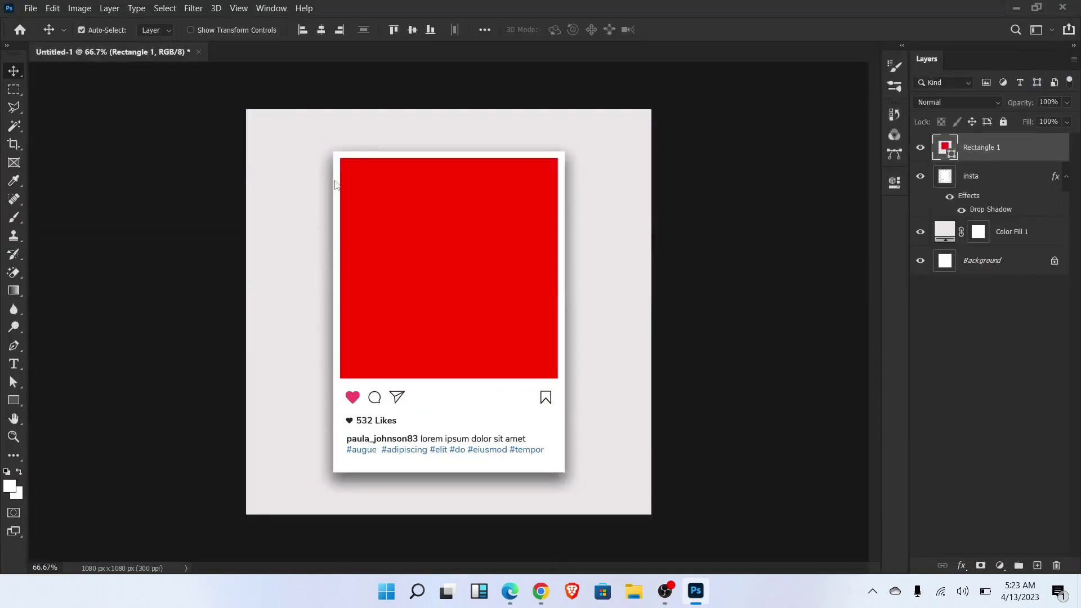
left_click_drag(484, 298, 484, 245)
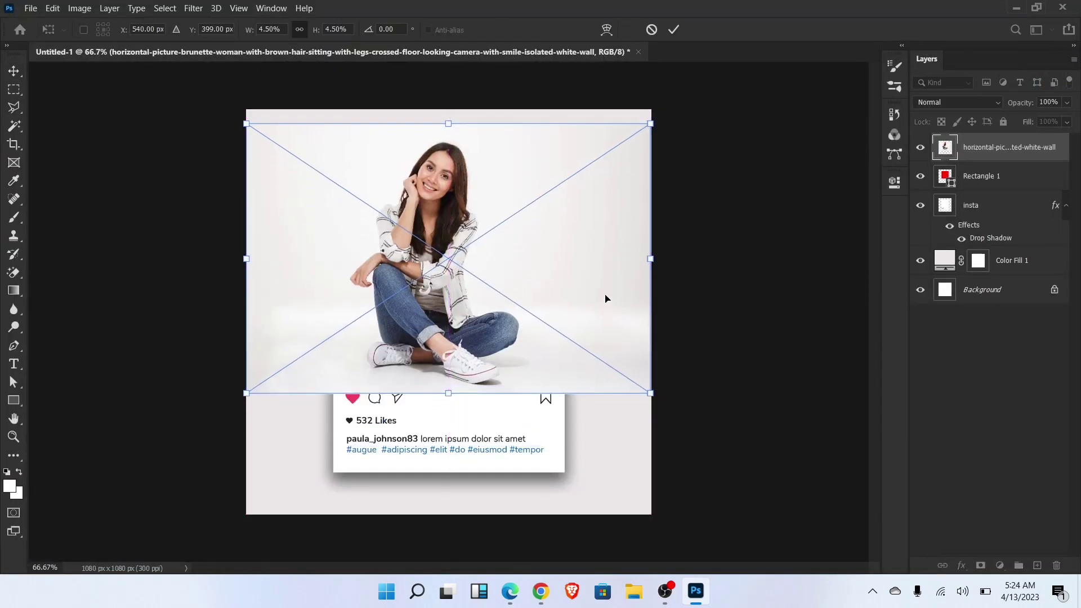
left_click_drag(1020, 102, 998, 105)
left_click_drag(651, 393, 670, 408)
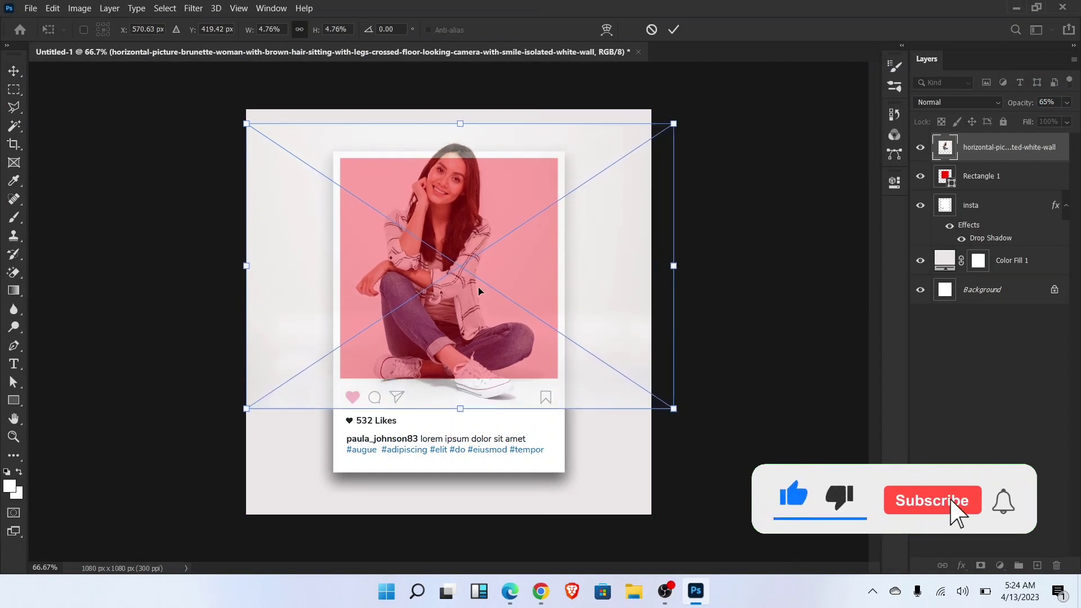
left_click_drag(480, 284, 487, 287)
key("Up")
key("Up")
key("Up")
key("Up")
key("Up")
key("Up")
key("Up")
key("Up")
key("Up")
key("Up")
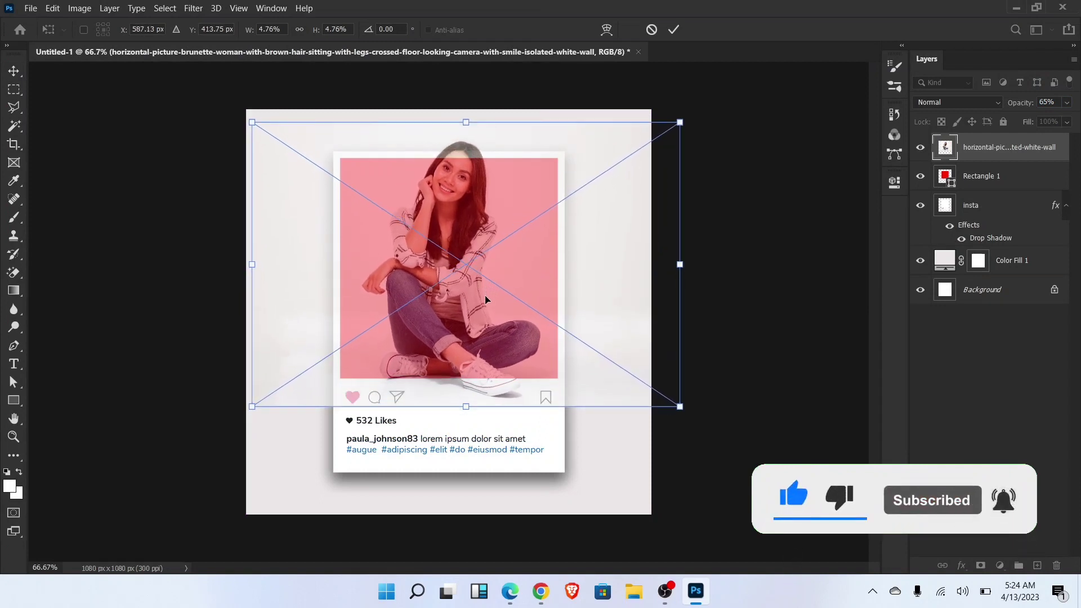
key("Return")
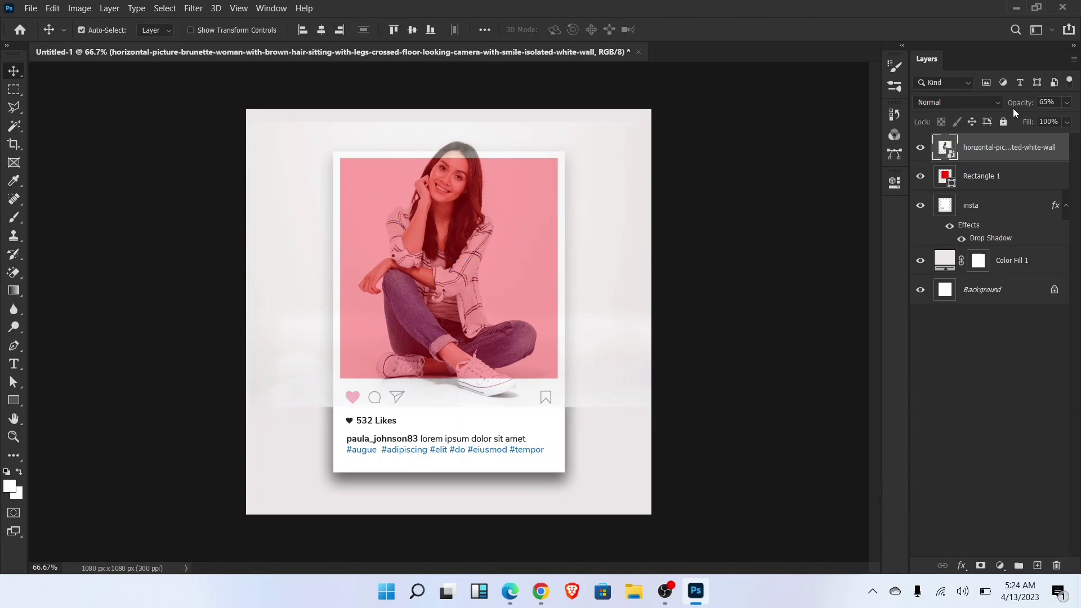
- Return the photo to 100% opacity and clip it into Rectangle 1
left_click_drag(1020, 106, 1060, 102)
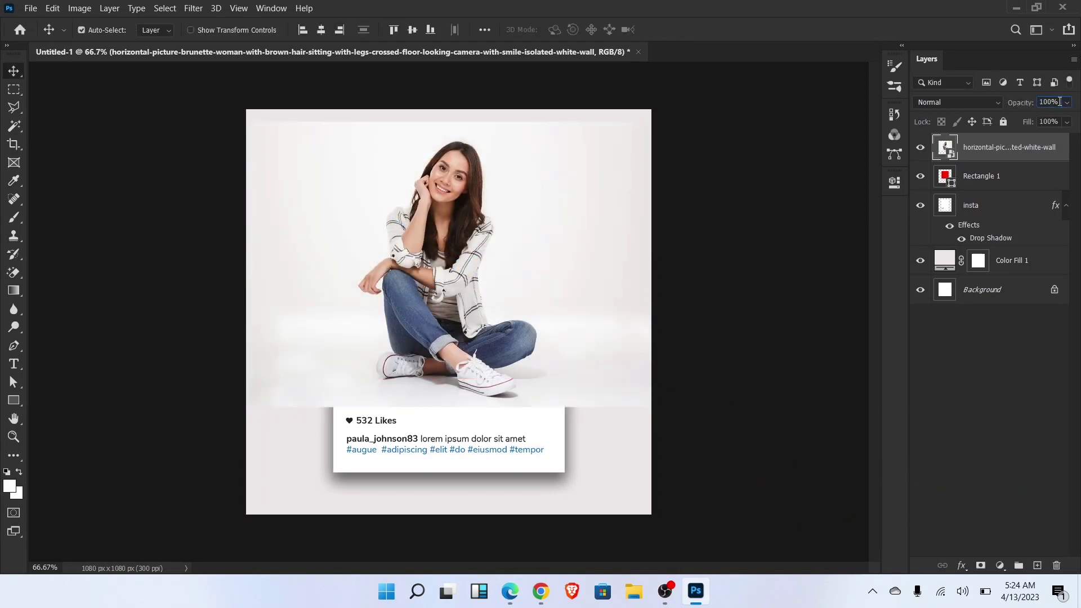
right_click(1000, 148)
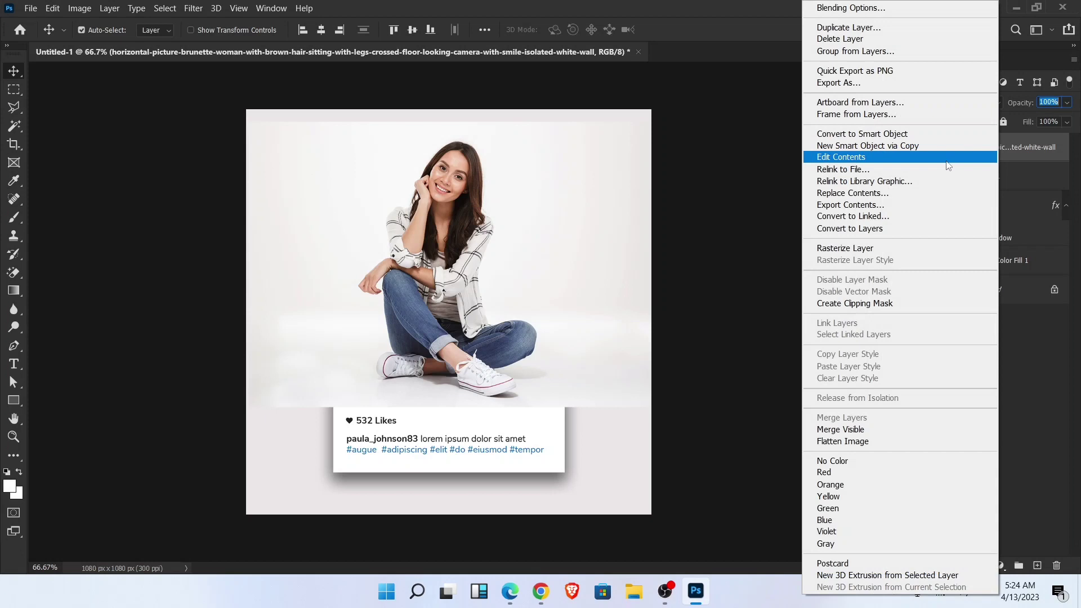
left_click(897, 307)
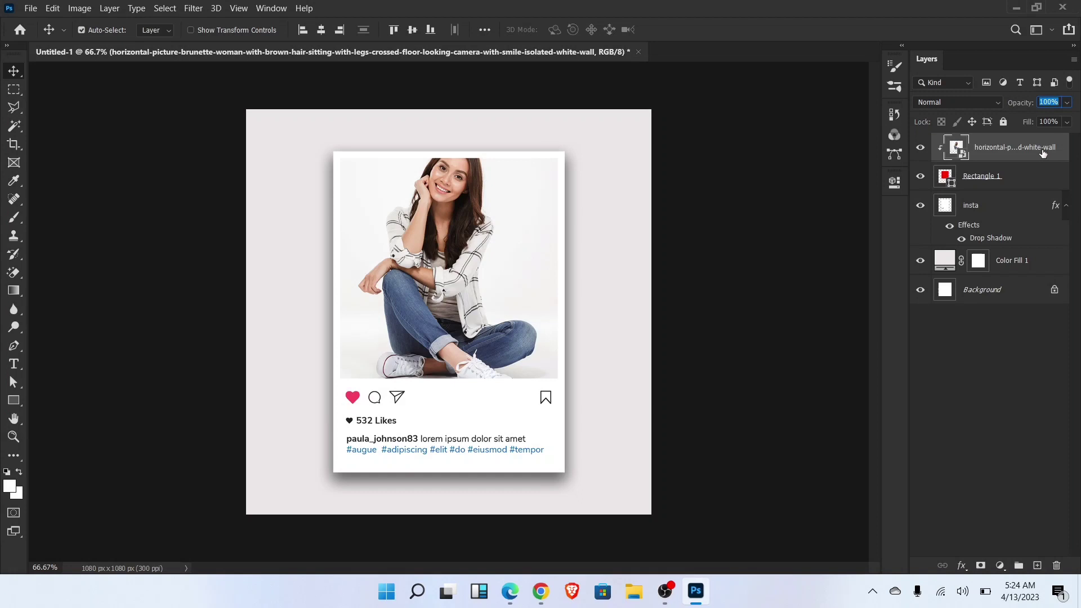
- Duplicate the photo unclipped, use Select > Subject, and mask the copy to just the woman
key("ctrl+j")
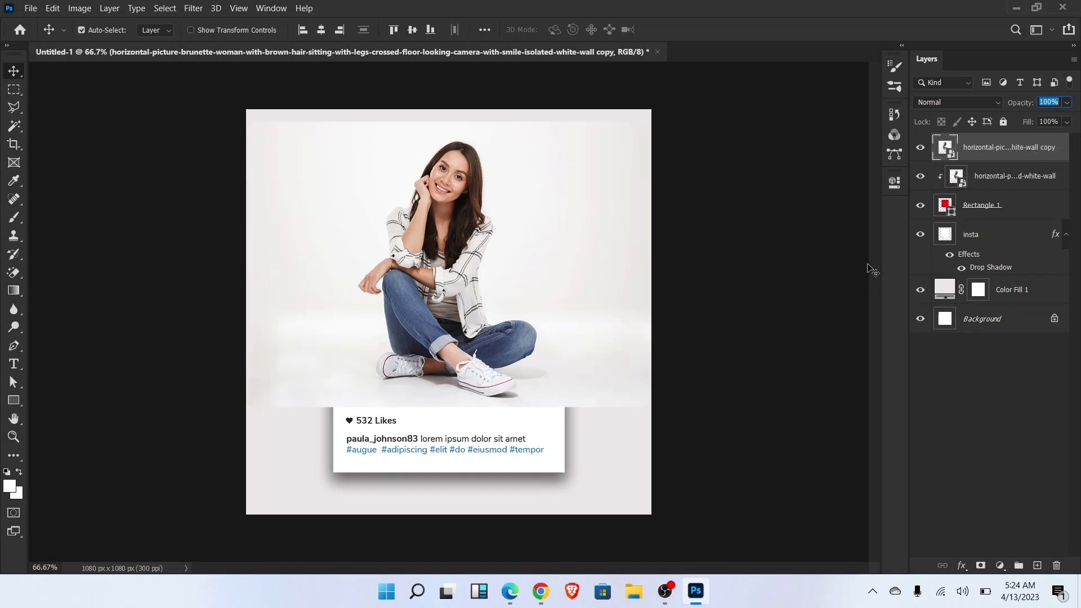
left_click(165, 8)
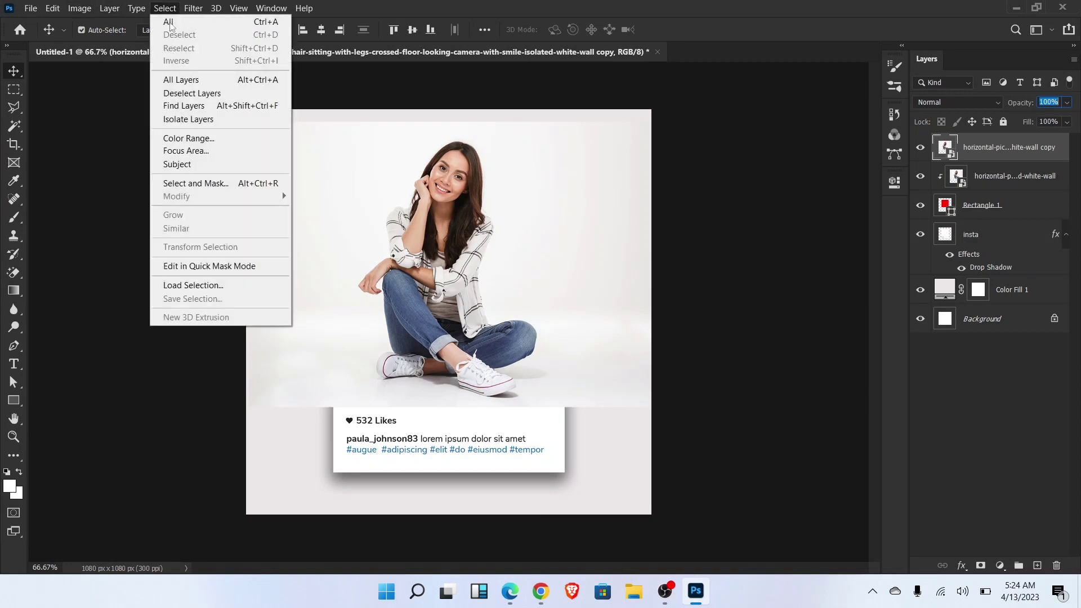
left_click(200, 164)
key("w")
key("ctrl+0")
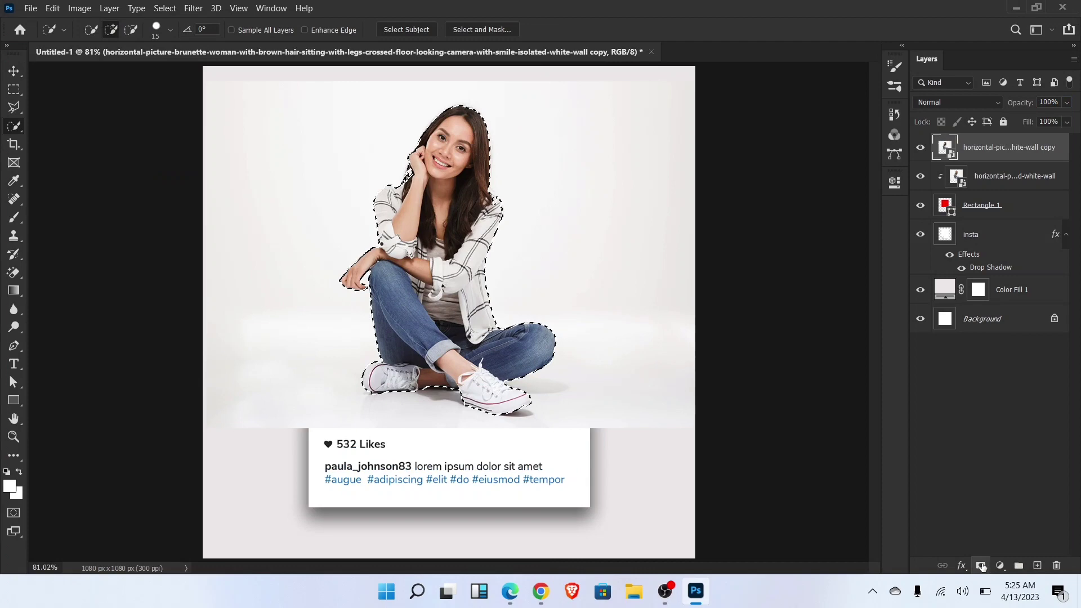
left_click(982, 566)
- Return to the Move tool and swap the foreground and background colours
key("v")
key("x")
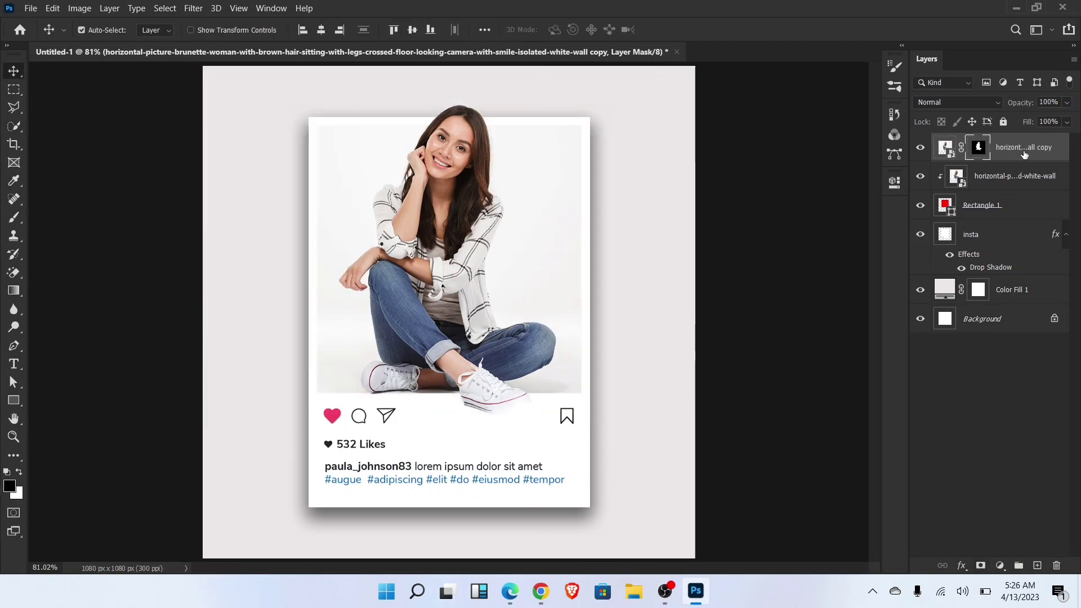
right_click(1024, 155)
left_click(925, 8)
- Apply a Drop Shadow style to the cutout layer: opacity 36%, distance 11 px, spread 8%, size 35 px
double_click(1007, 235)
left_click(598, 282)
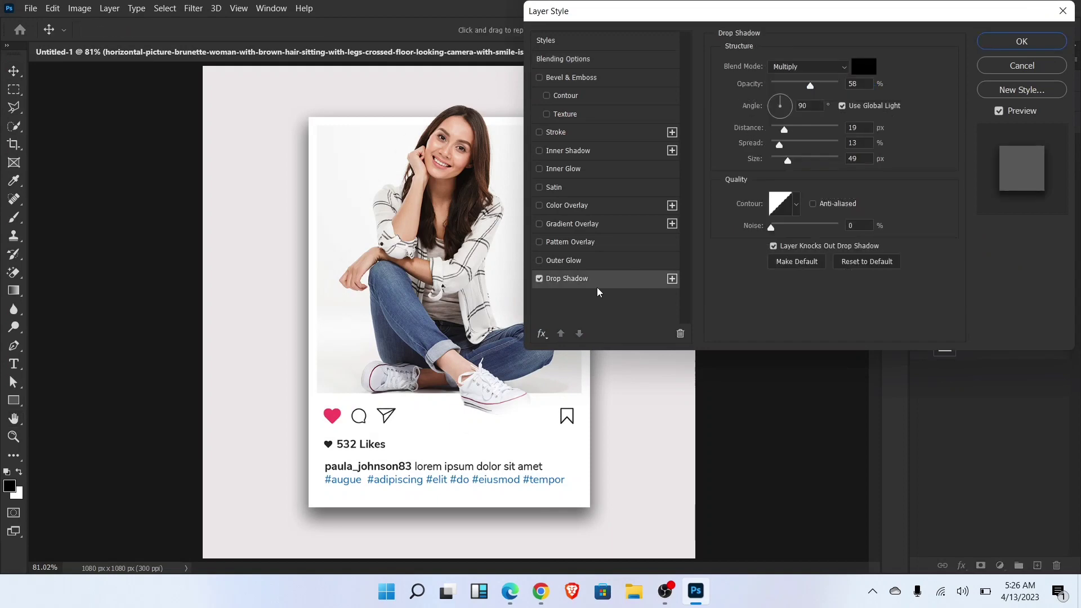
left_click(801, 87)
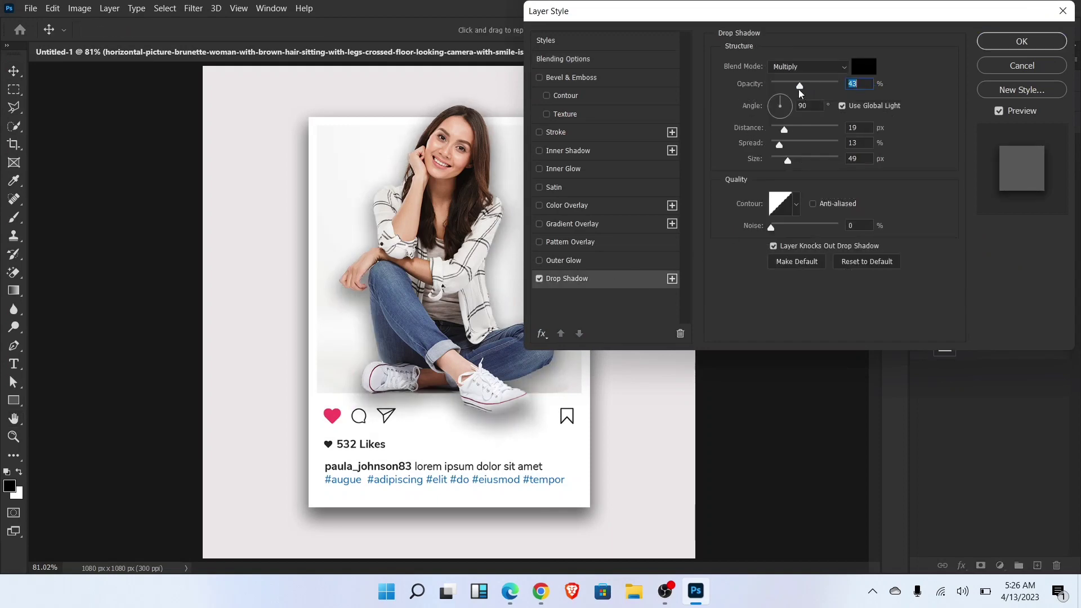
left_click(780, 129)
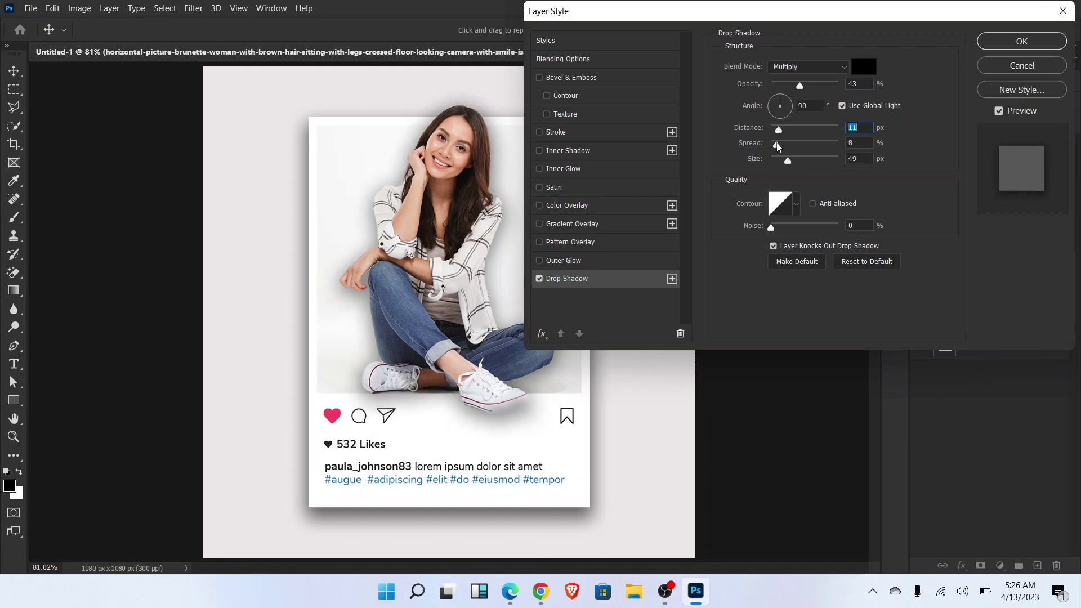
left_click(777, 145)
left_click(782, 161)
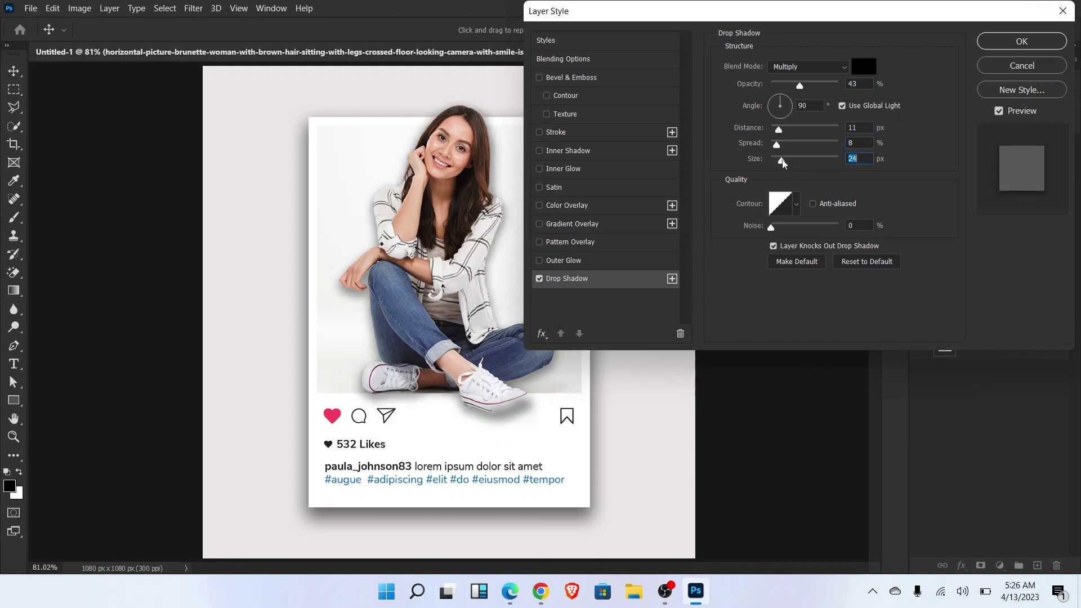
left_click(779, 160)
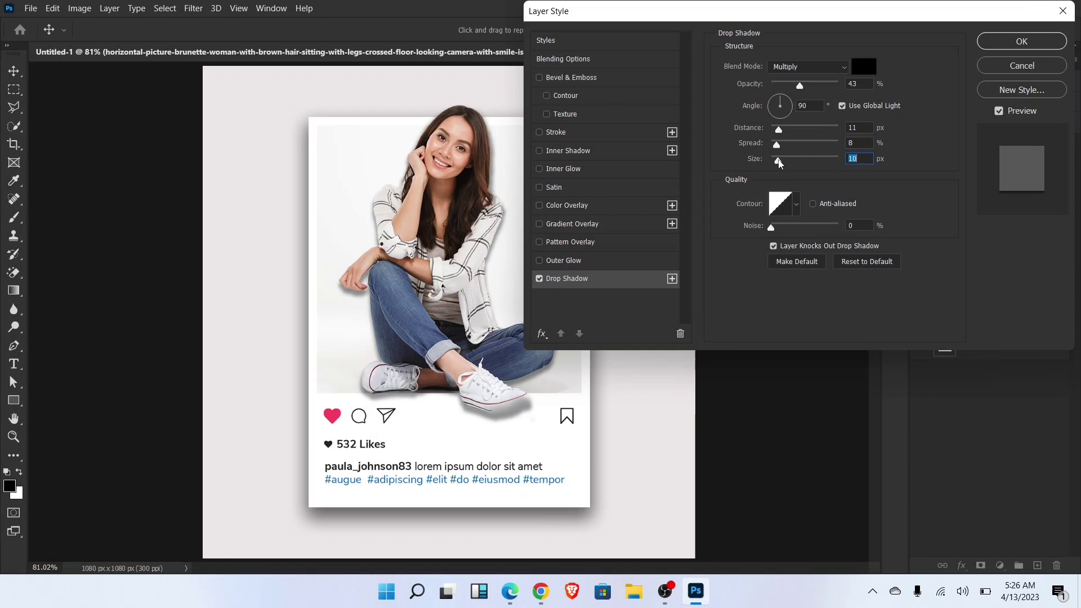
left_click_drag(781, 163, 788, 162)
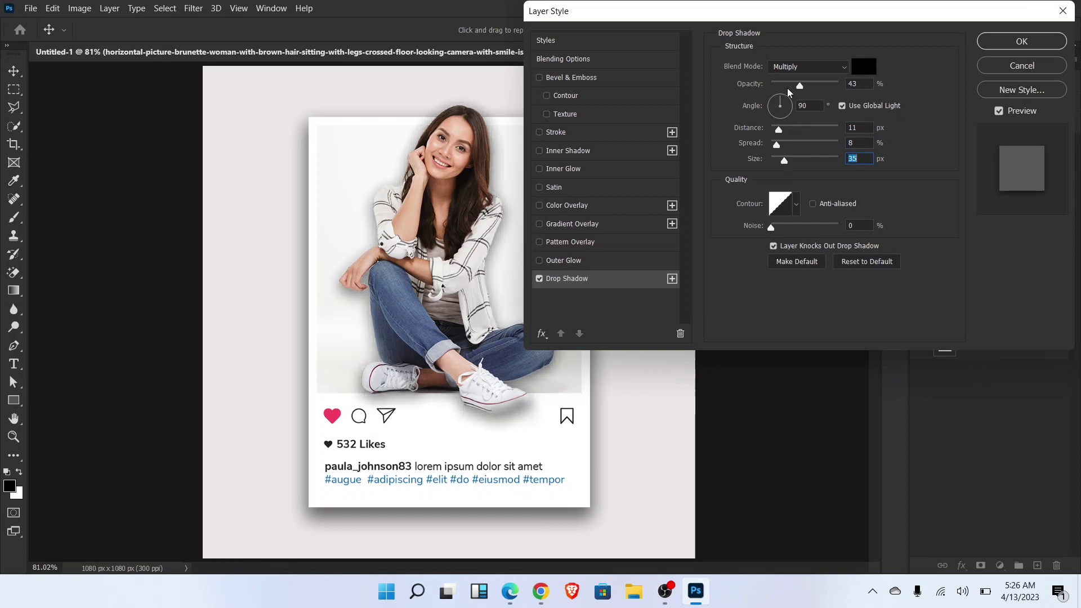
left_click(790, 86)
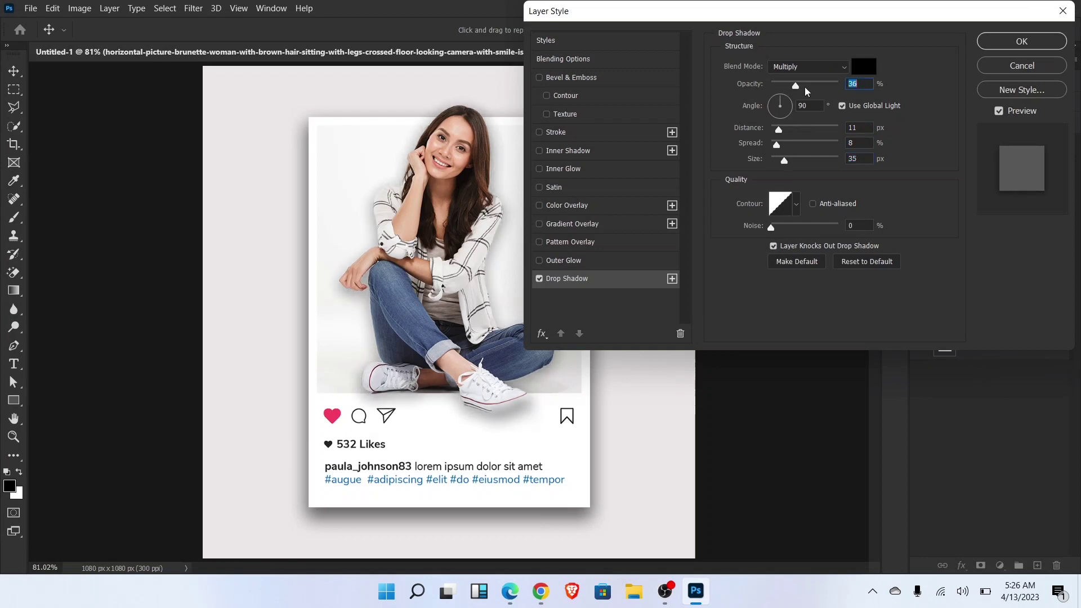
left_click(1008, 42)
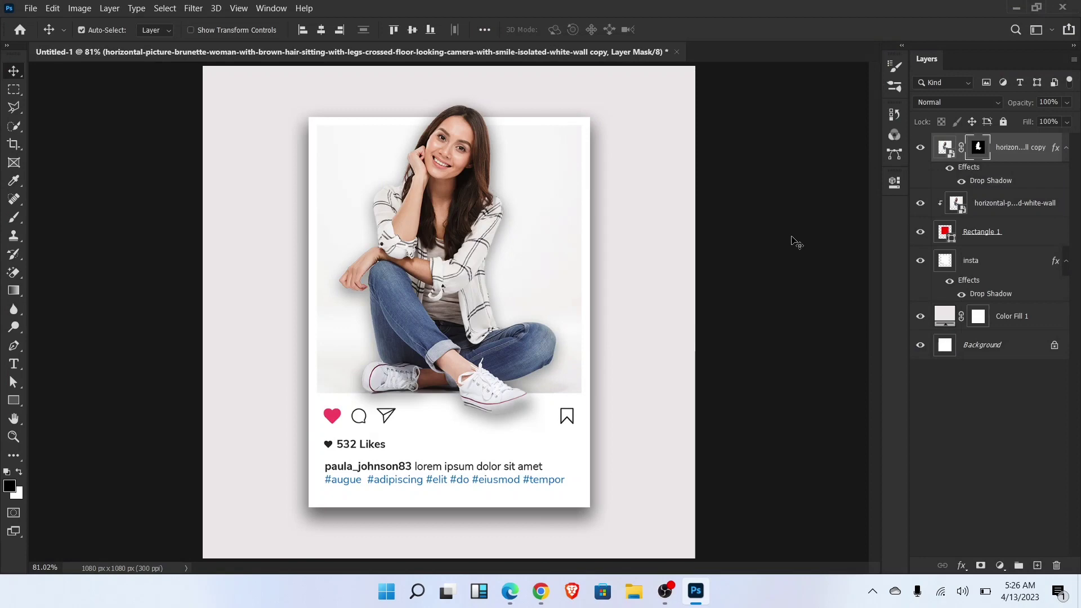